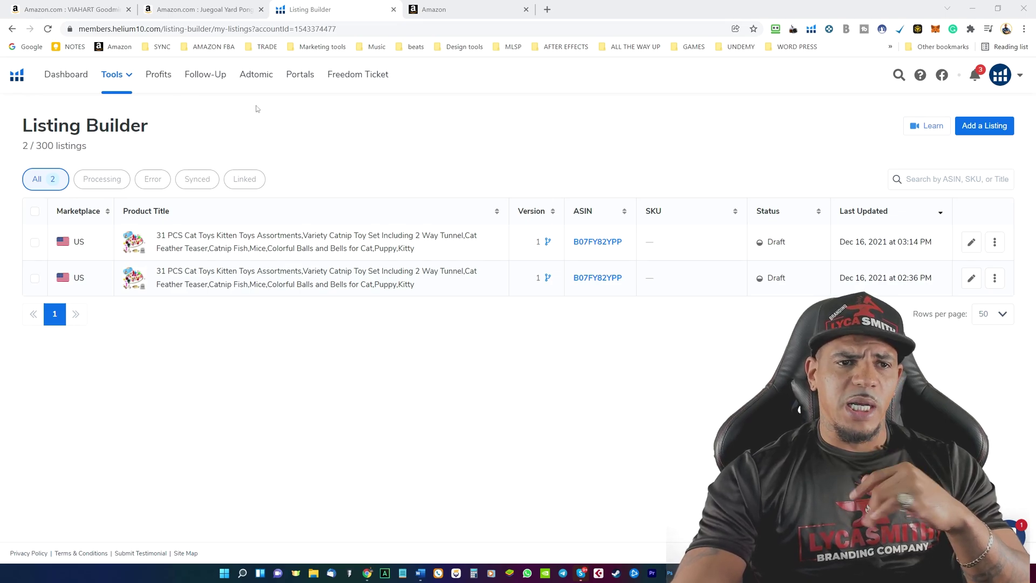
# Start a new amazon.com listing from scratch using ASIN B07BJ9MF3H
pyautogui.click(119, 77)
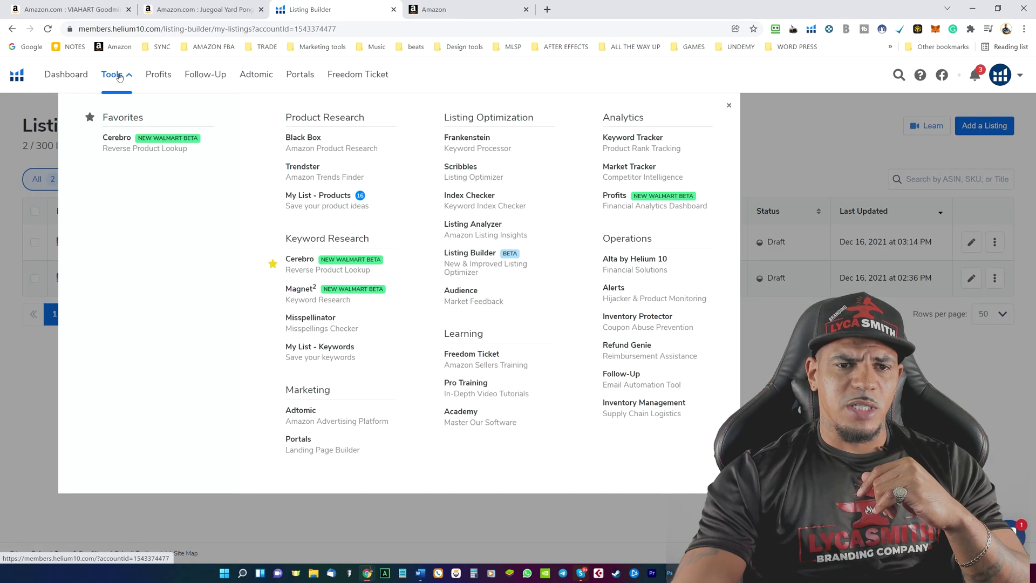
pyautogui.click(463, 257)
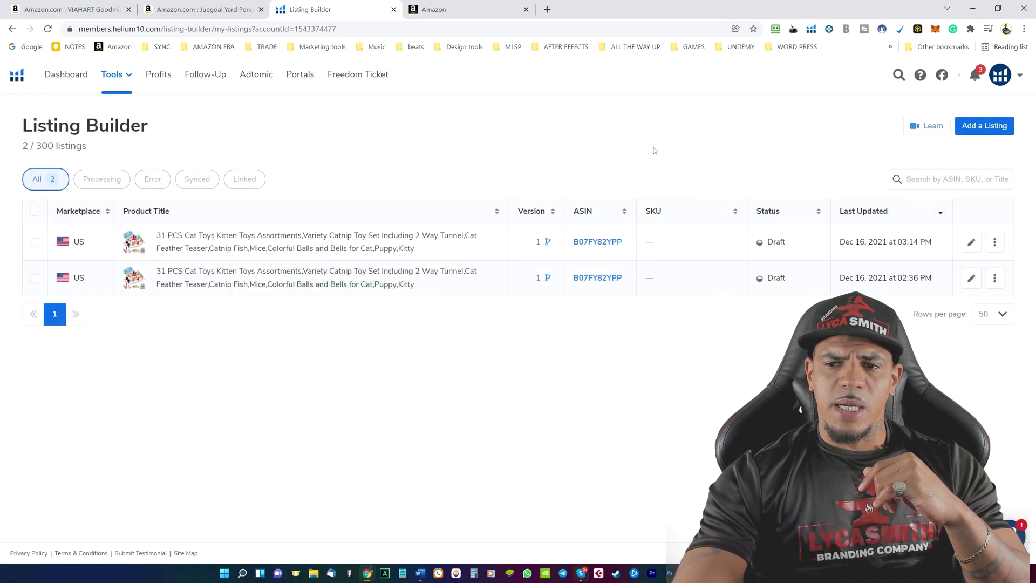
pyautogui.click(984, 128)
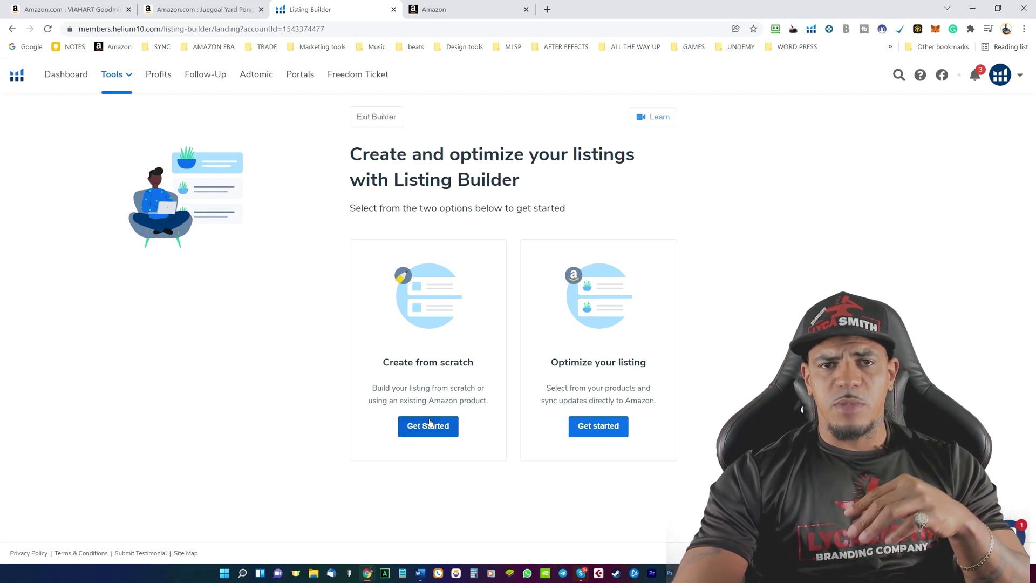
pyautogui.click(429, 426)
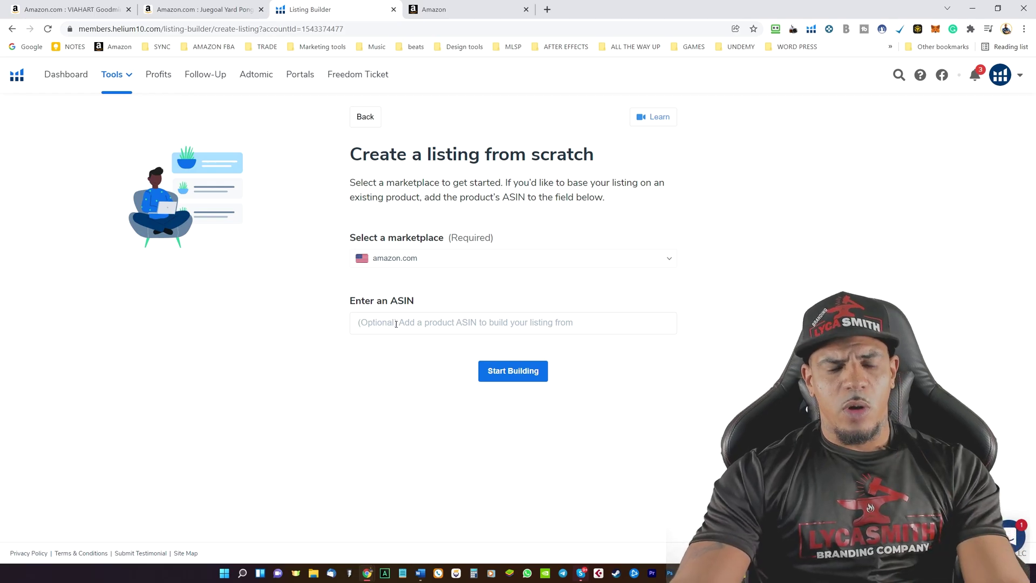
pyautogui.click(396, 324)
pyautogui.write('B07BJ9MF3H')
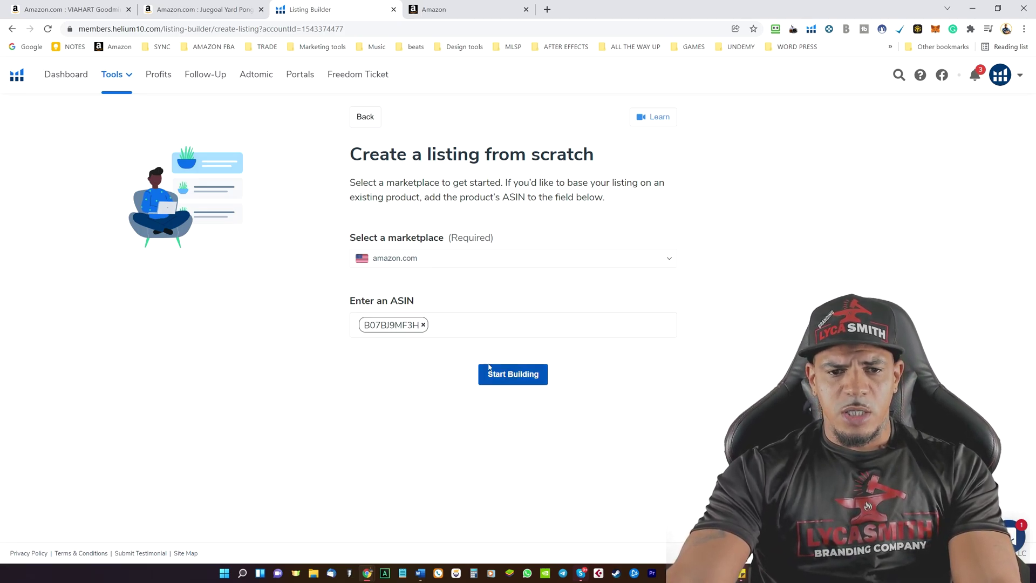
# Build the VIAHART Goodminton listing from the ASIN and switch to competitor keyword suggestions
pyautogui.click(517, 375)
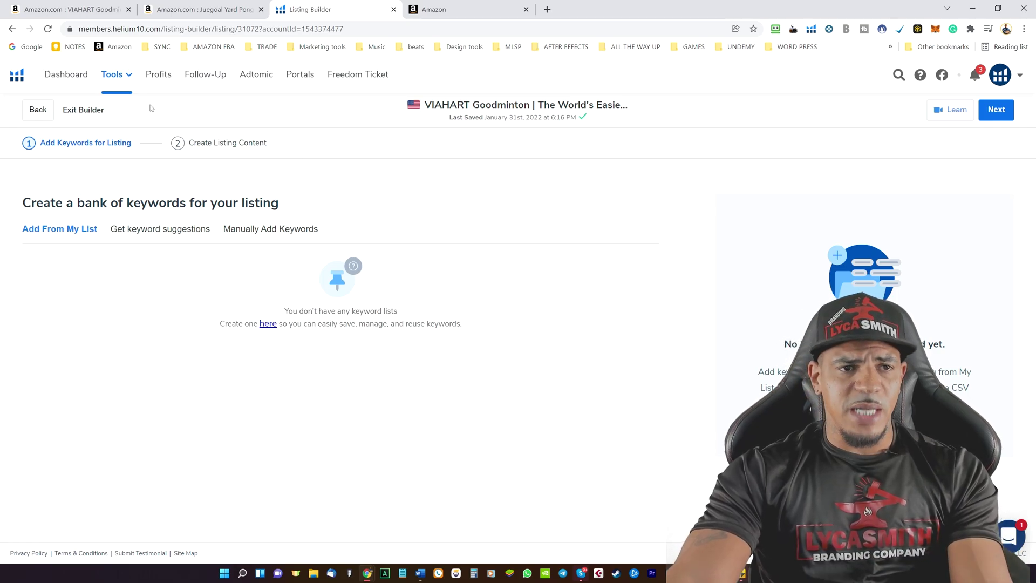
pyautogui.click(121, 78)
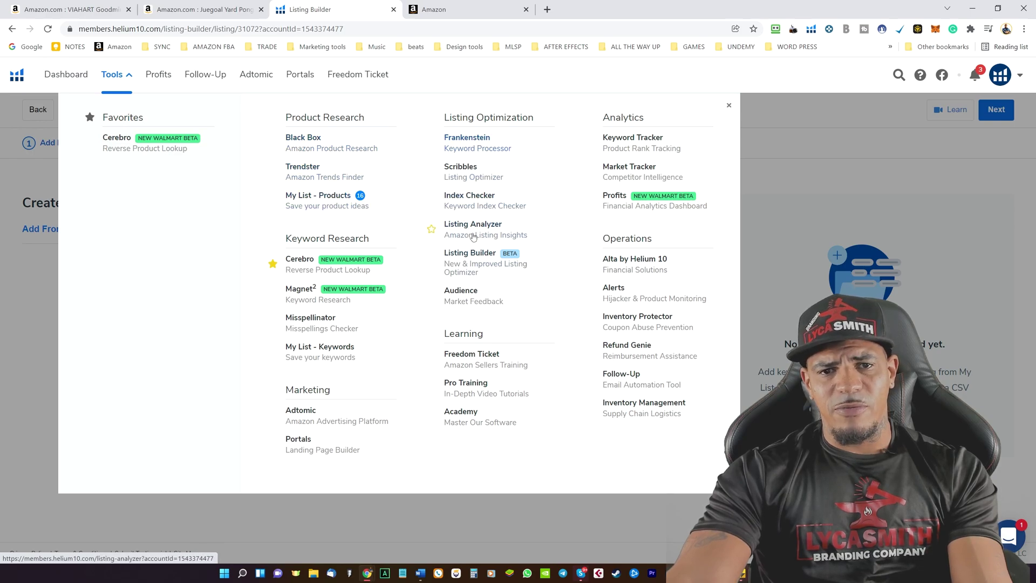
pyautogui.click(795, 105)
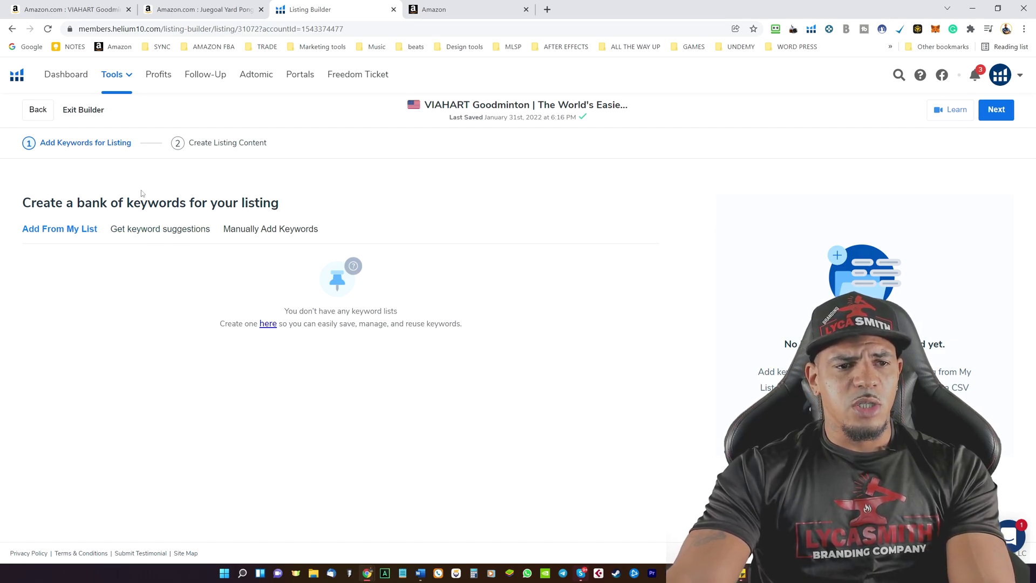
pyautogui.click(166, 231)
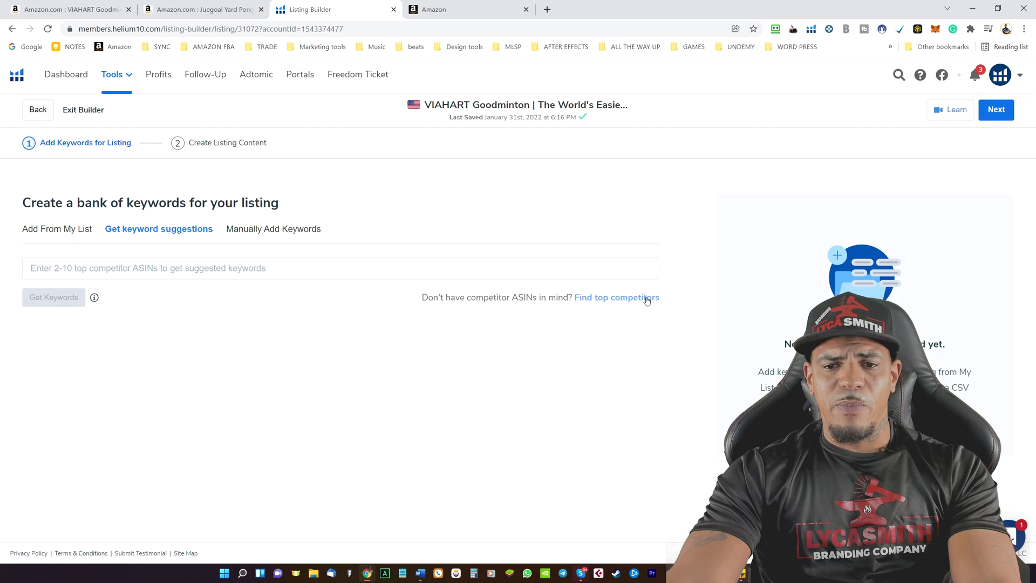
# Look up the top competitor products for ASIN B07BJ9MF3H
pyautogui.click(627, 299)
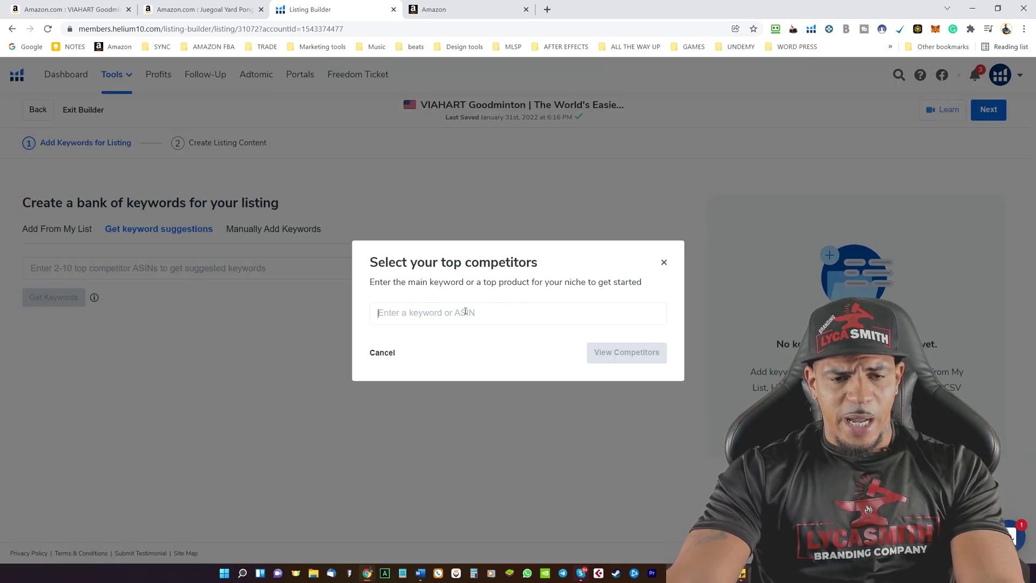
pyautogui.write('B07BJ9MF3H')
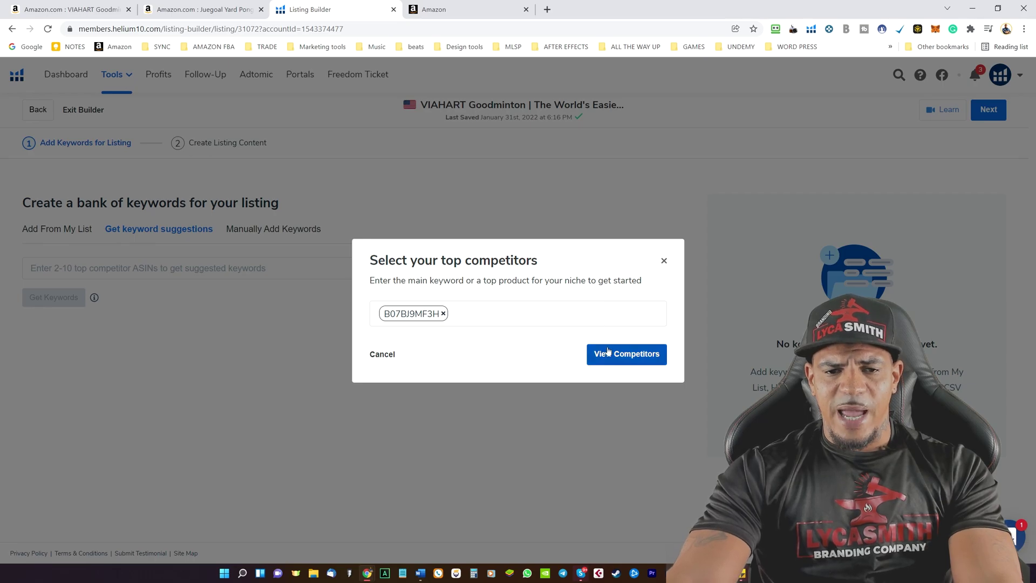
pyautogui.click(631, 351)
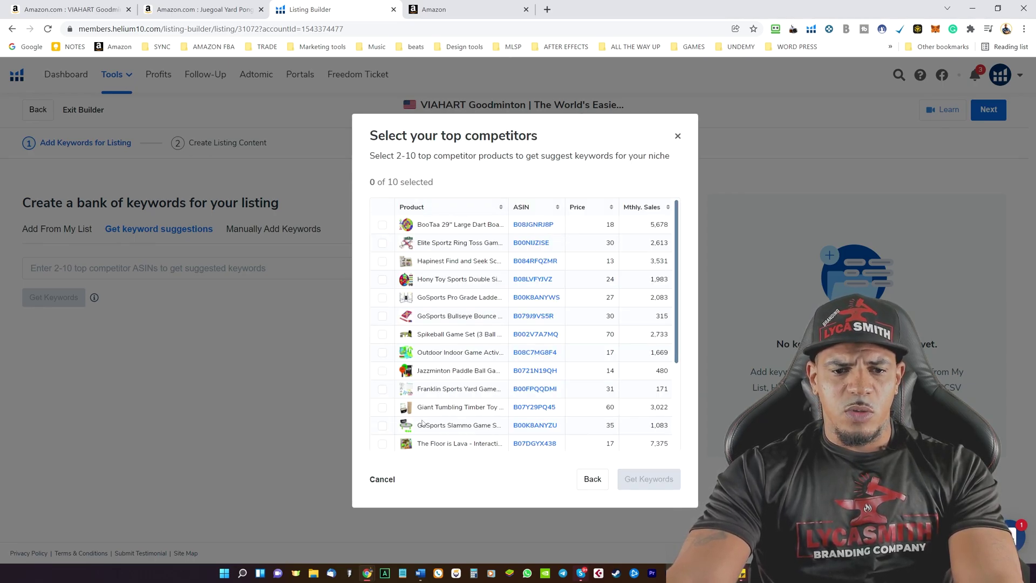
pyautogui.scroll(-3, 443, 351)
pyautogui.scroll(2, 456, 293)
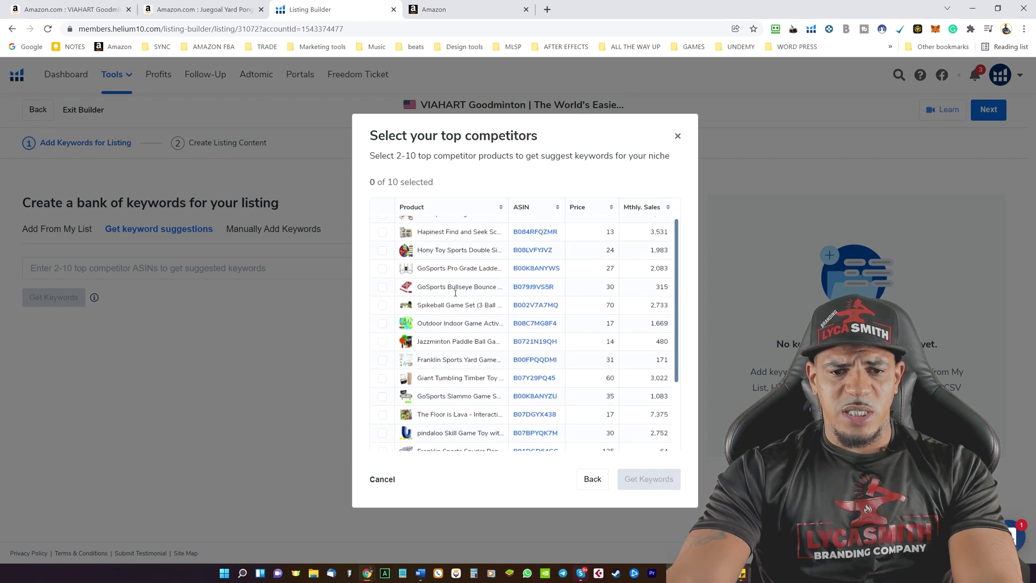
pyautogui.scroll(1, 455, 293)
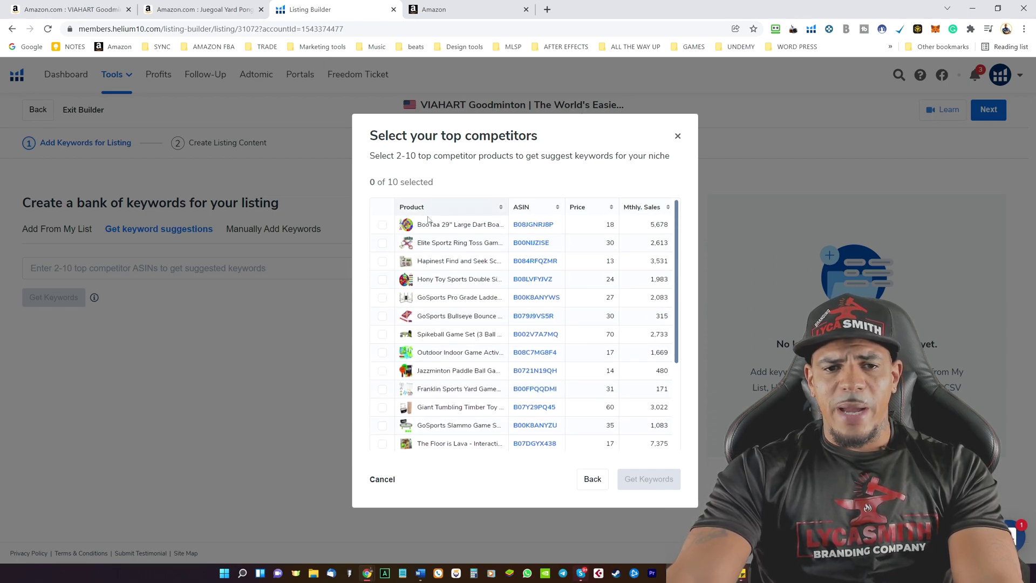
pyautogui.scroll(-3, 430, 243)
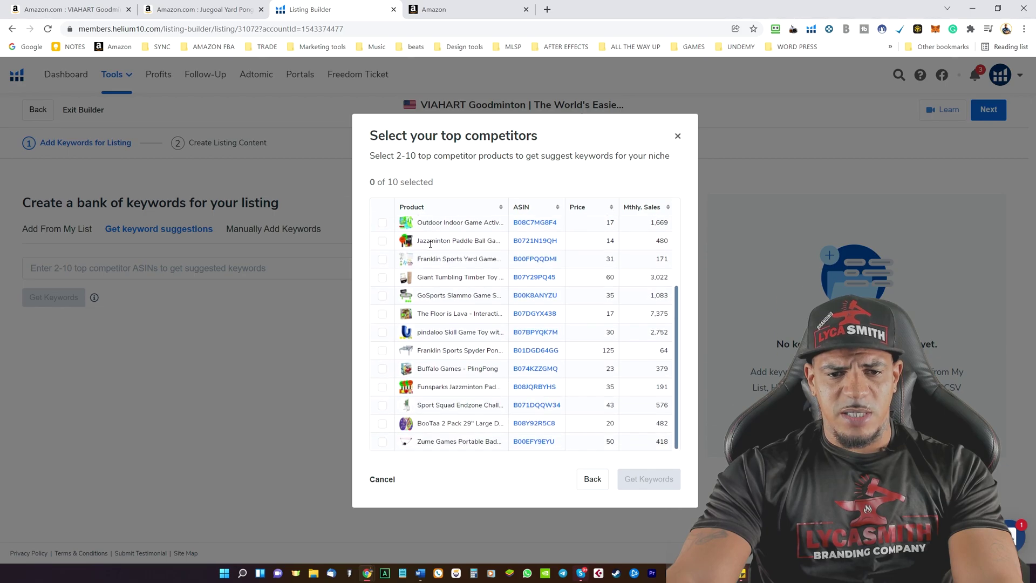
# Select Funsparks Jazzminton, Elite Sportz Ring Toss, Hapinest and Hony Toy Sports, then fetch their keywords
pyautogui.click(382, 386)
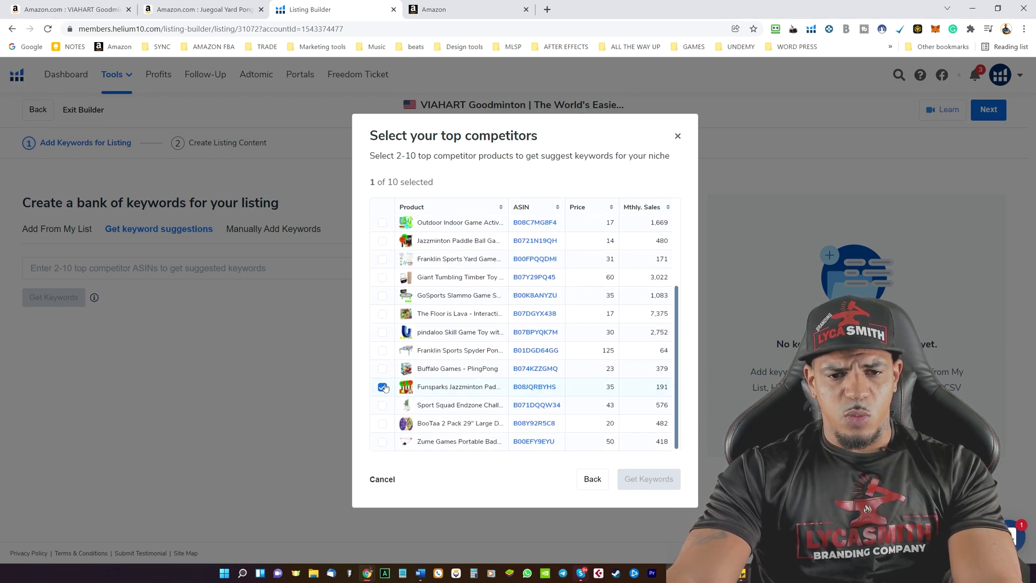
pyautogui.scroll(3, 386, 340)
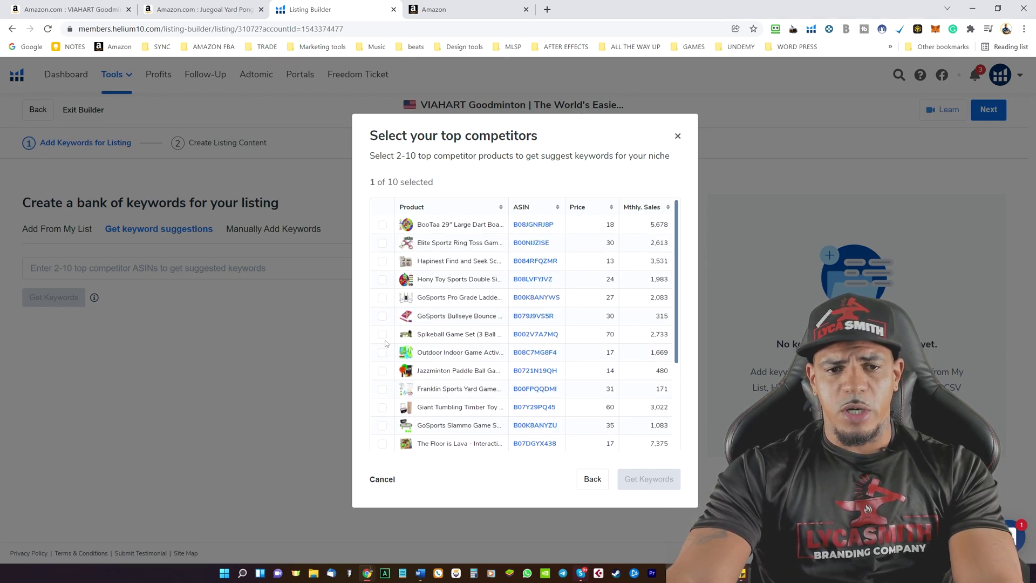
pyautogui.scroll(-3, 386, 337)
pyautogui.scroll(3, 387, 335)
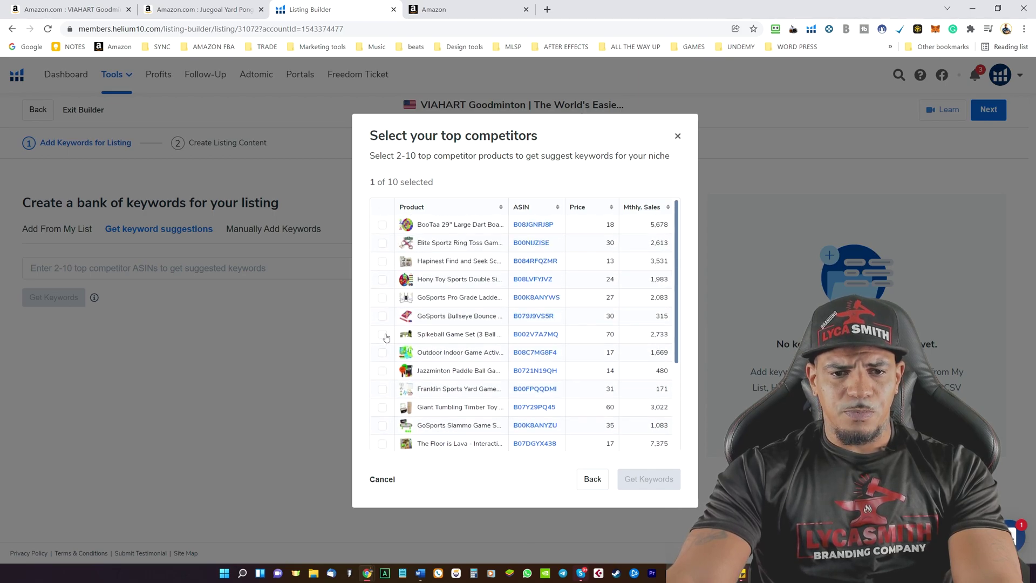
pyautogui.click(382, 243)
pyautogui.click(382, 261)
pyautogui.click(382, 280)
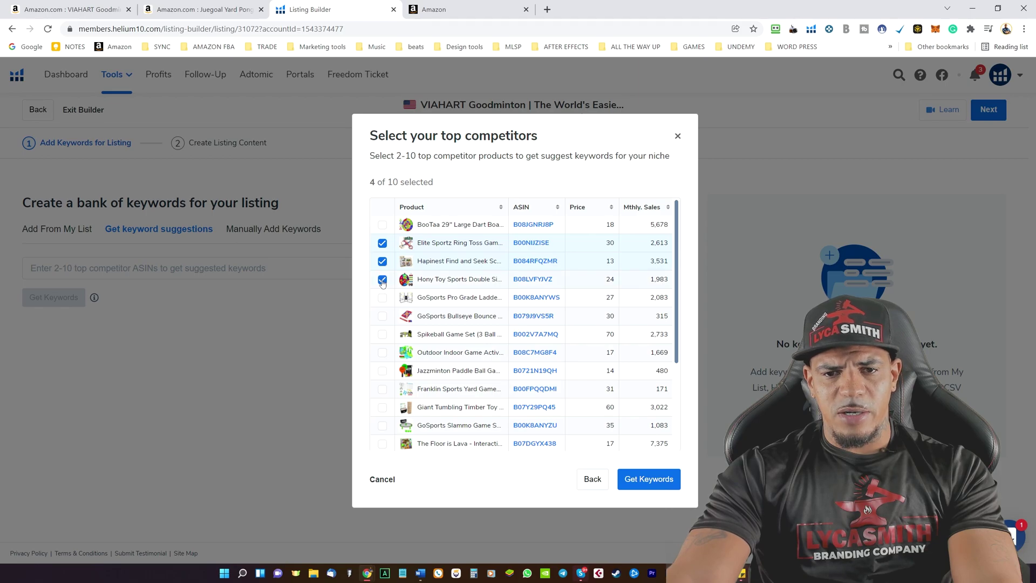
pyautogui.click(650, 479)
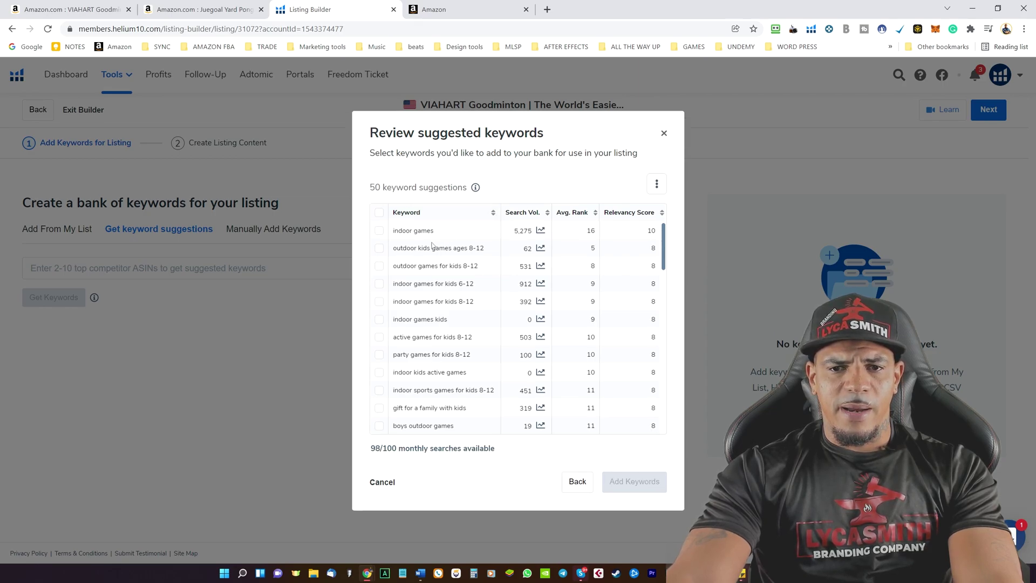
# Sort the keyword suggestions by search volume, highest first
pyautogui.scroll(-8, 431, 245)
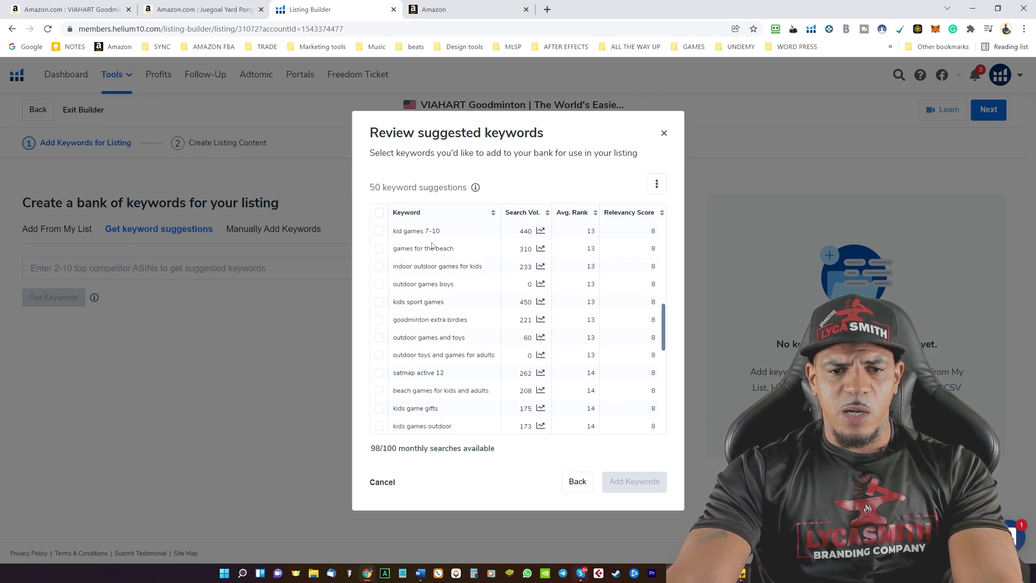
pyautogui.scroll(10, 432, 245)
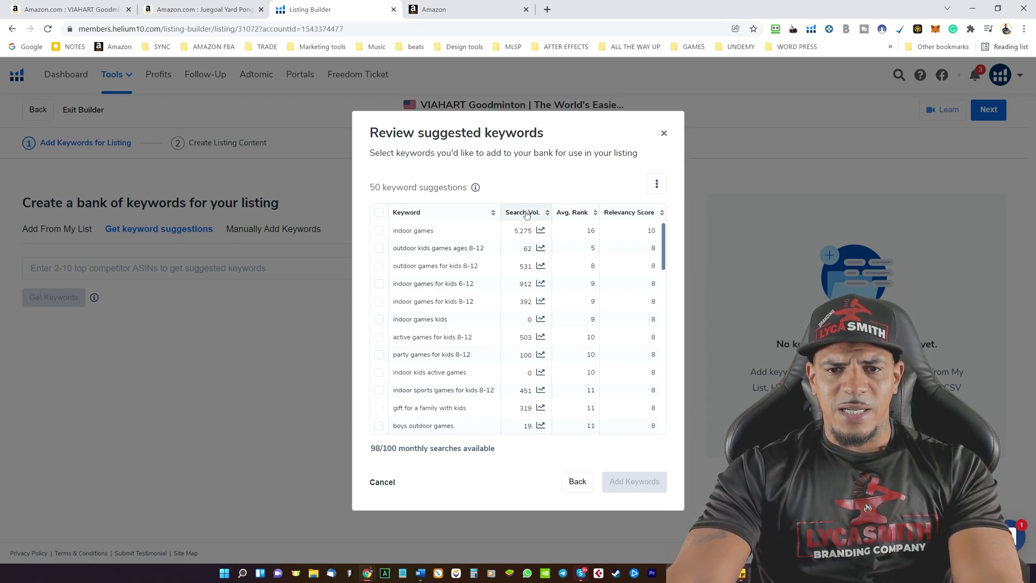
pyautogui.click(522, 212)
pyautogui.click(526, 214)
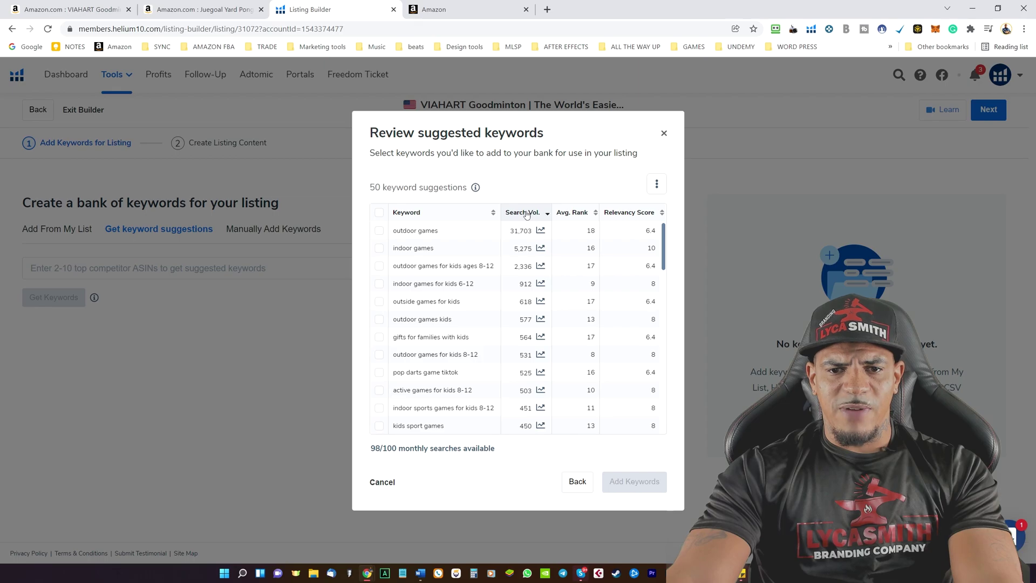
pyautogui.scroll(-2, 523, 249)
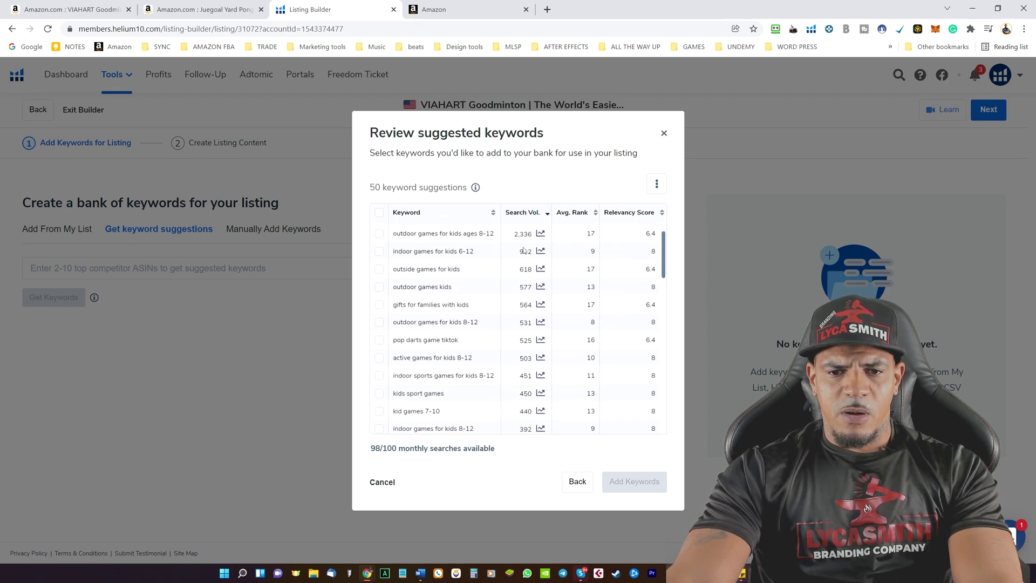
pyautogui.scroll(1, 523, 250)
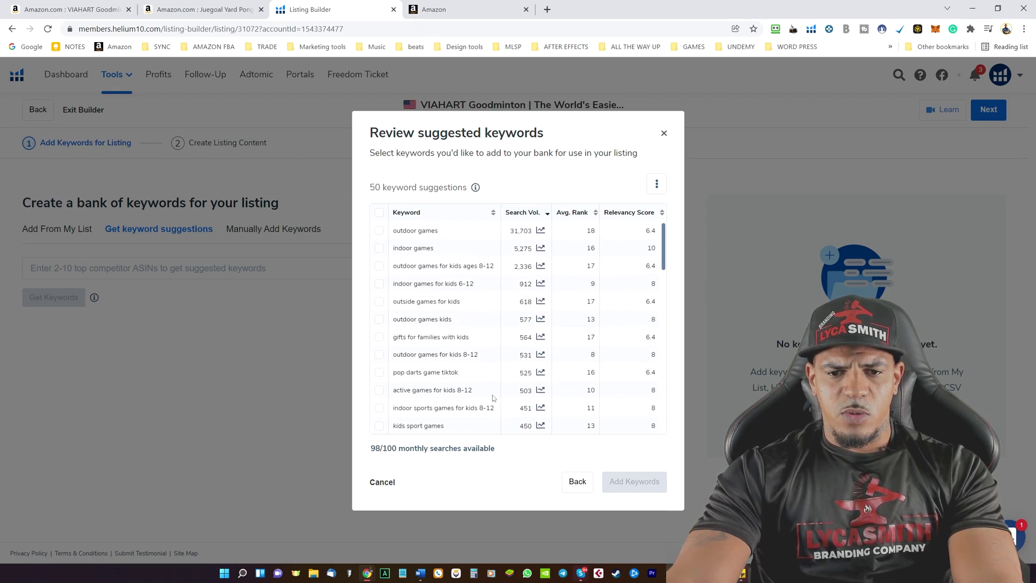
# Add the top ten keywords, from 'outdoor games' to 'active games for kids 8-12', to the bank
pyautogui.click(381, 391)
pyautogui.click(380, 373)
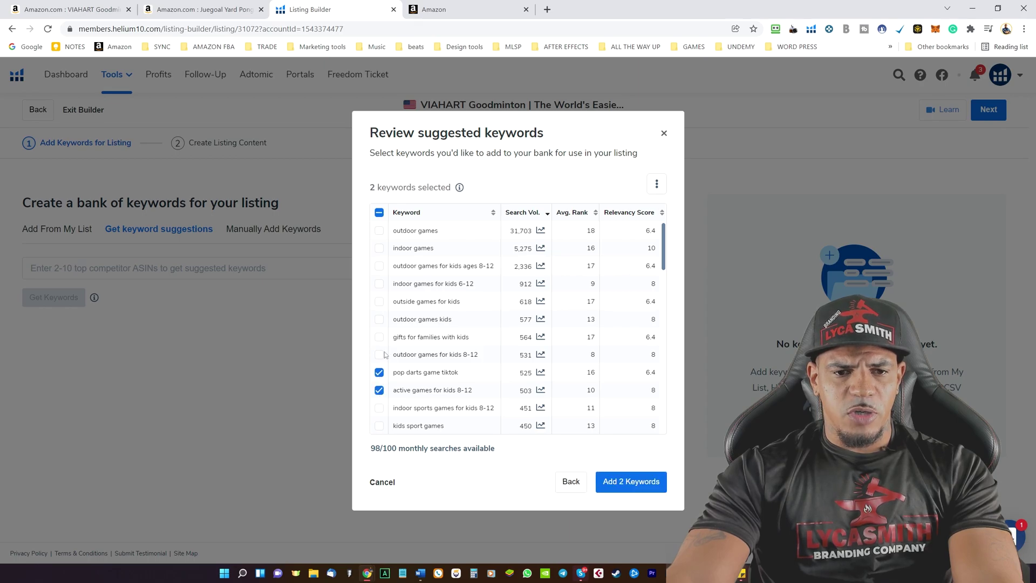
pyautogui.click(379, 355)
pyautogui.click(379, 337)
pyautogui.click(379, 319)
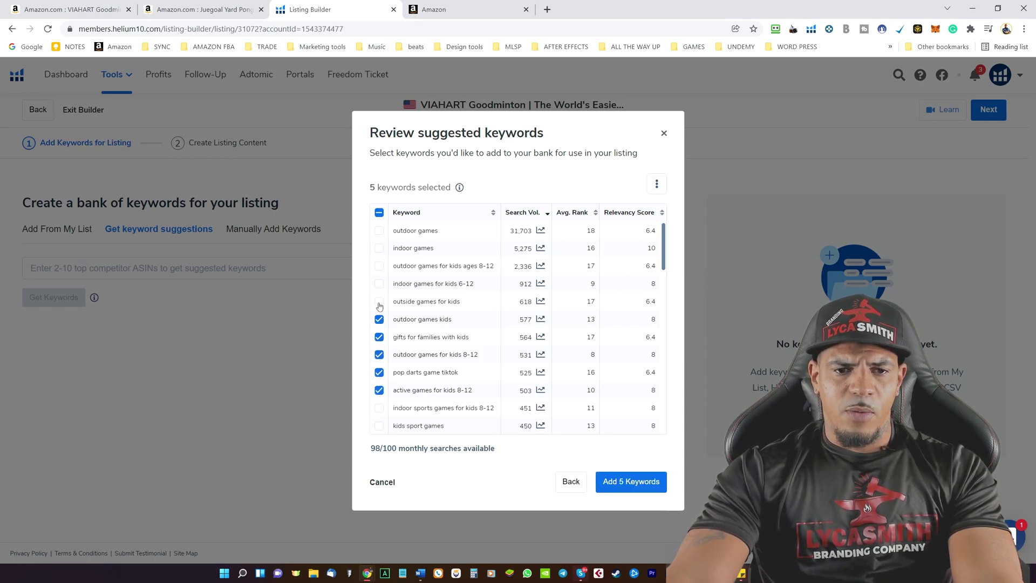
pyautogui.click(379, 301)
pyautogui.click(379, 284)
pyautogui.click(379, 265)
pyautogui.click(379, 248)
pyautogui.click(379, 231)
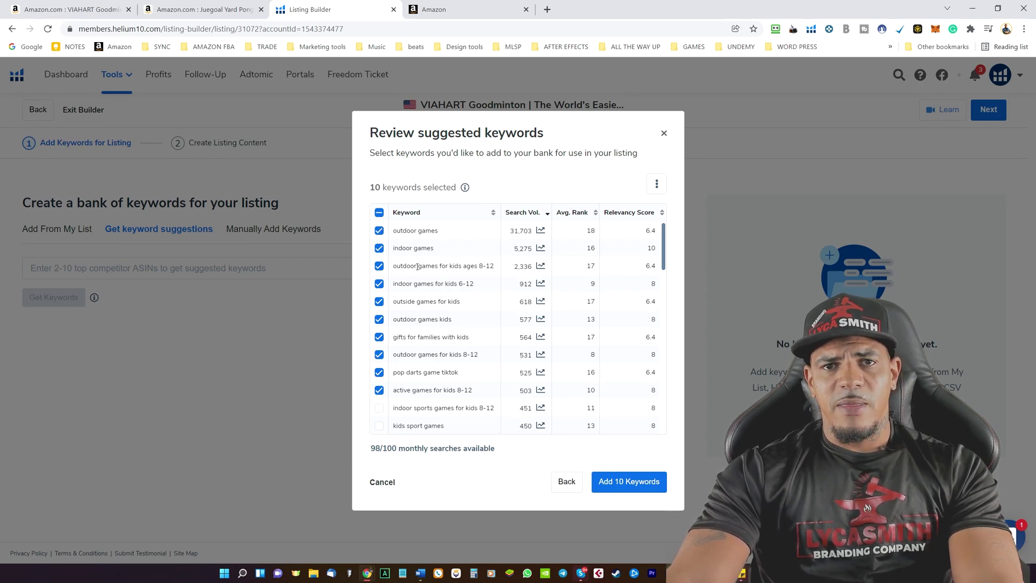
pyautogui.click(630, 481)
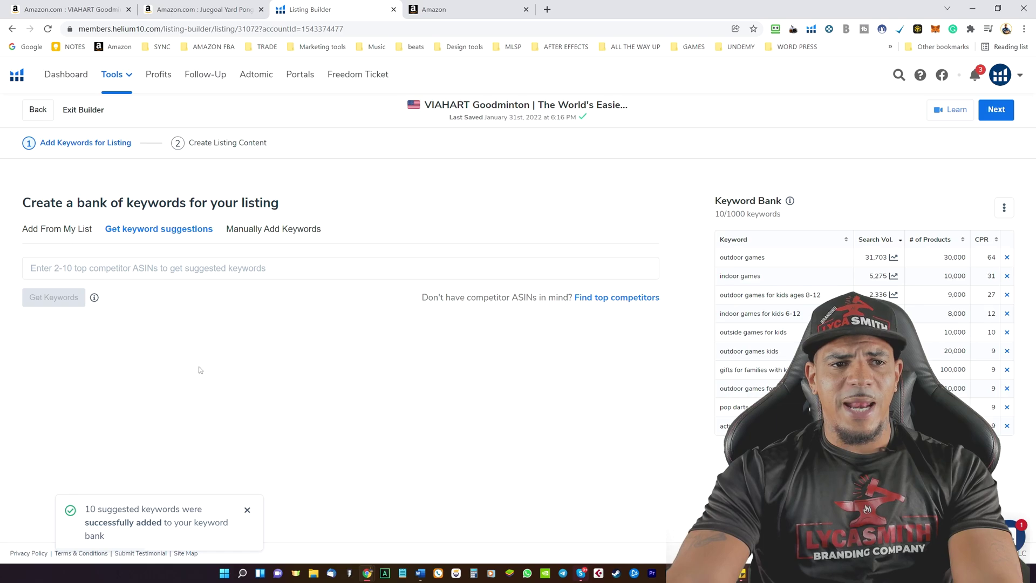
# Go to the Create Listing Content step
pyautogui.click(229, 145)
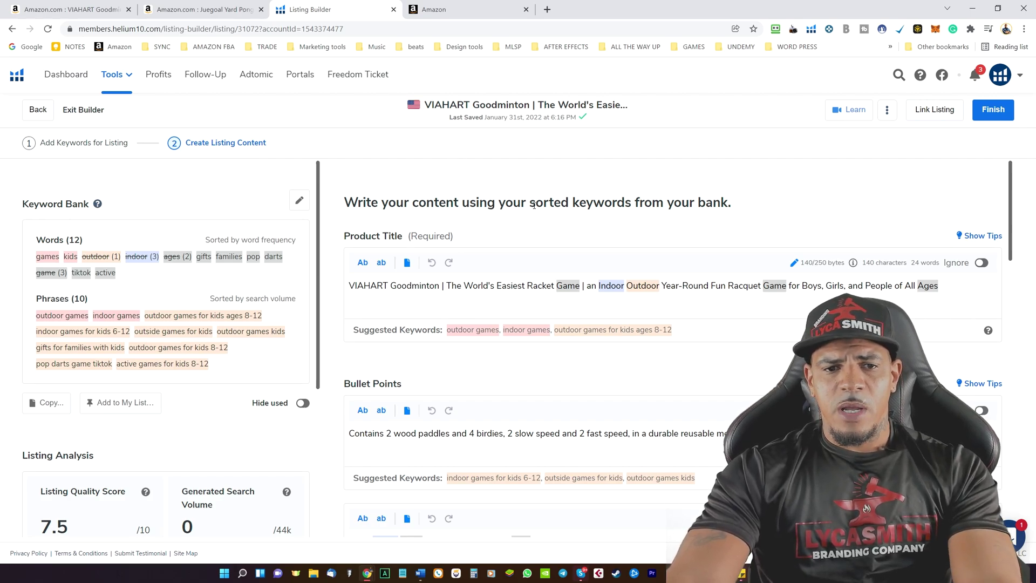
pyautogui.scroll(-1, 540, 243)
pyautogui.scroll(1, 491, 294)
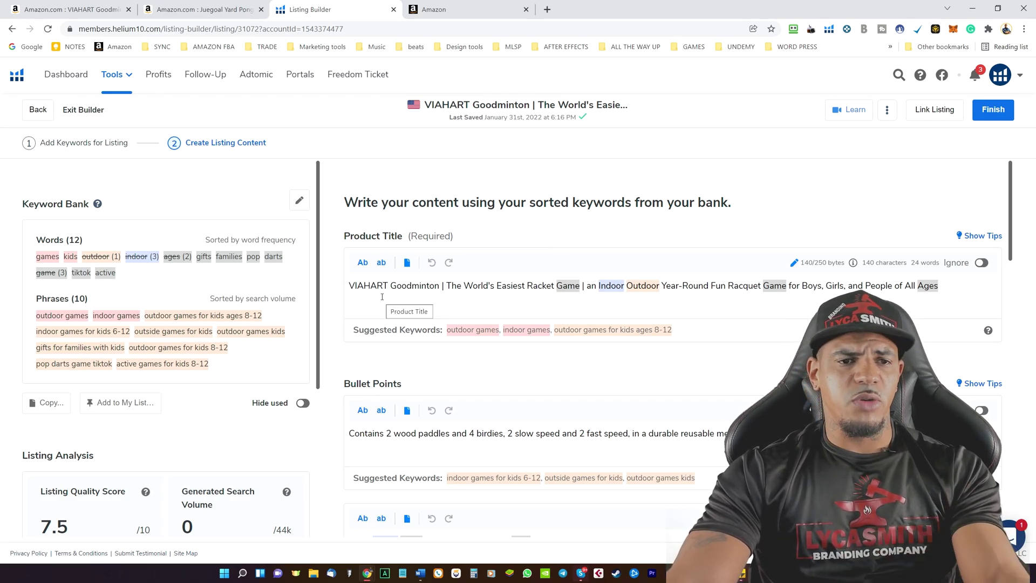
# Show the writing tips for the 140-character Goodminton product title and read through them
pyautogui.click(565, 282)
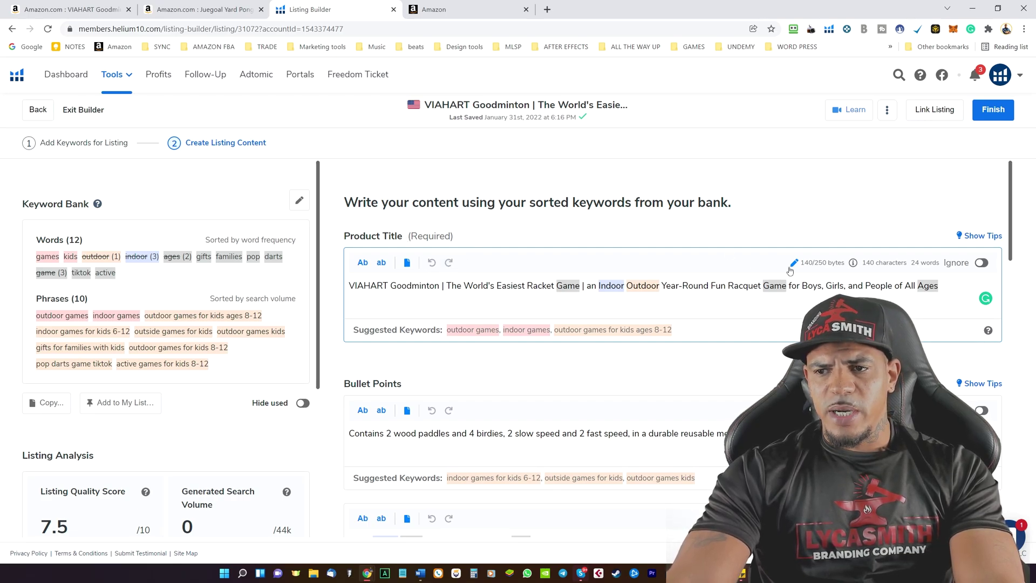
pyautogui.click(982, 237)
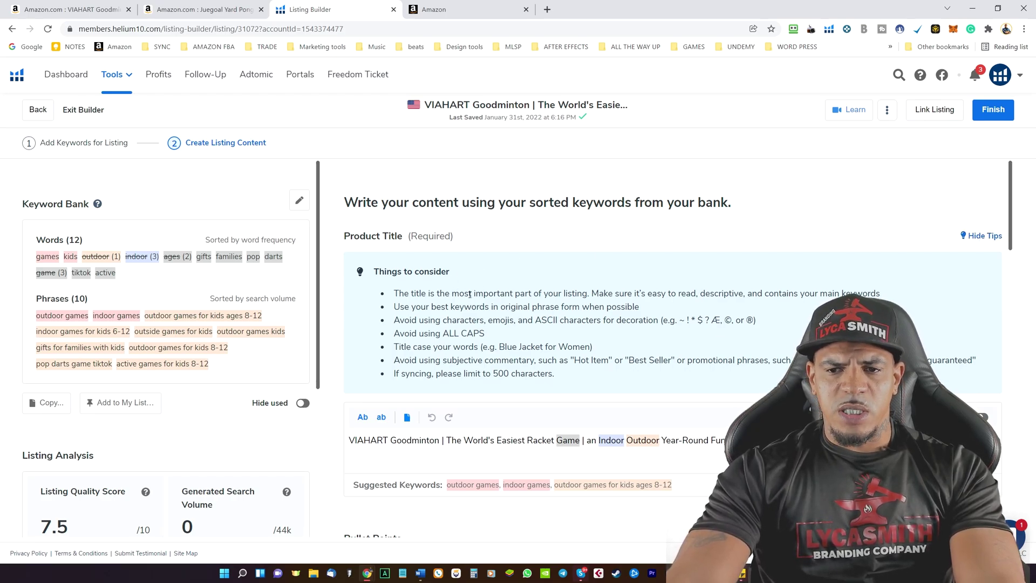
pyautogui.scroll(-2, 469, 294)
pyautogui.scroll(-2, 616, 386)
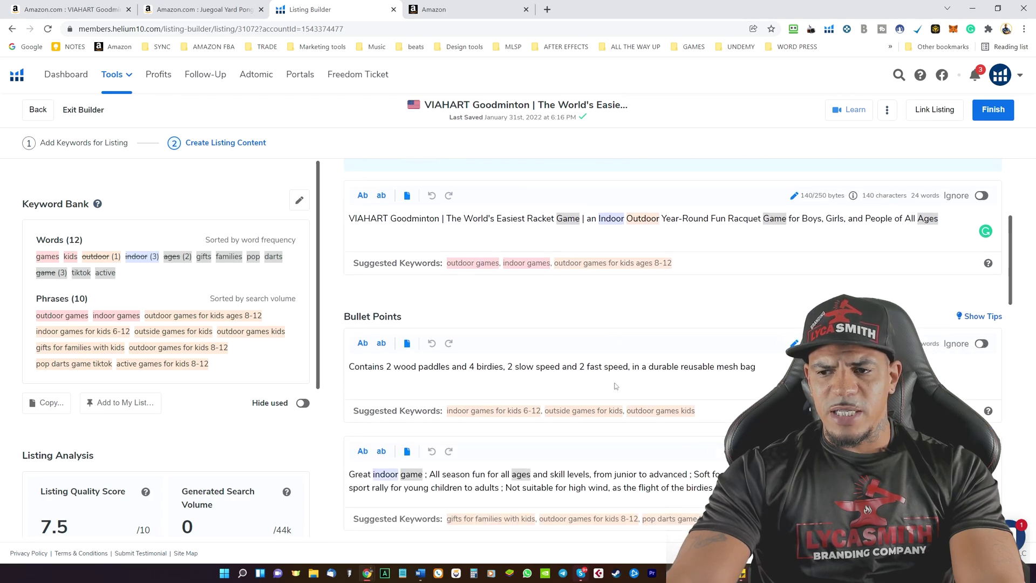
pyautogui.scroll(-2, 616, 386)
pyautogui.scroll(5, 593, 323)
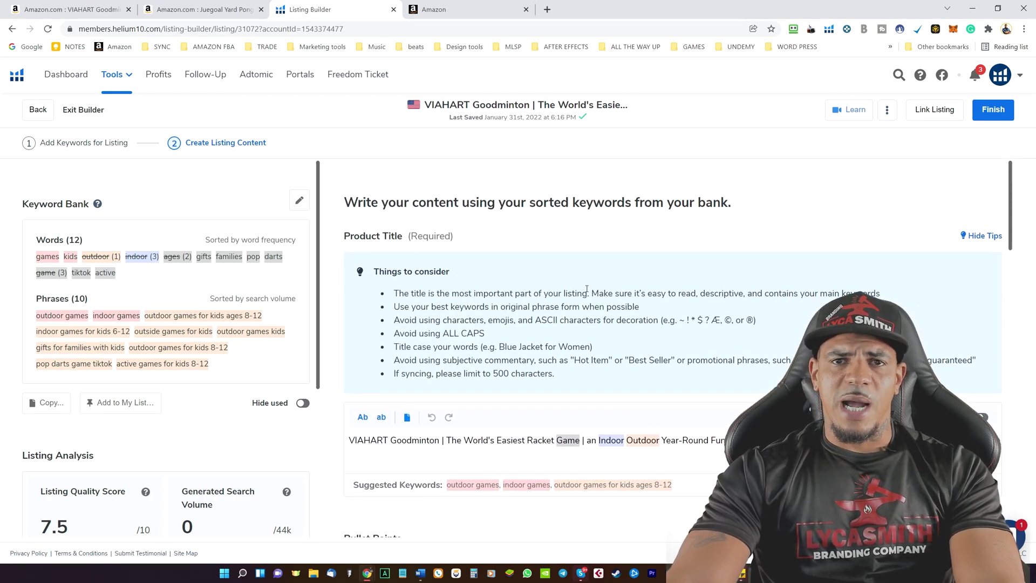
pyautogui.scroll(-2, 546, 288)
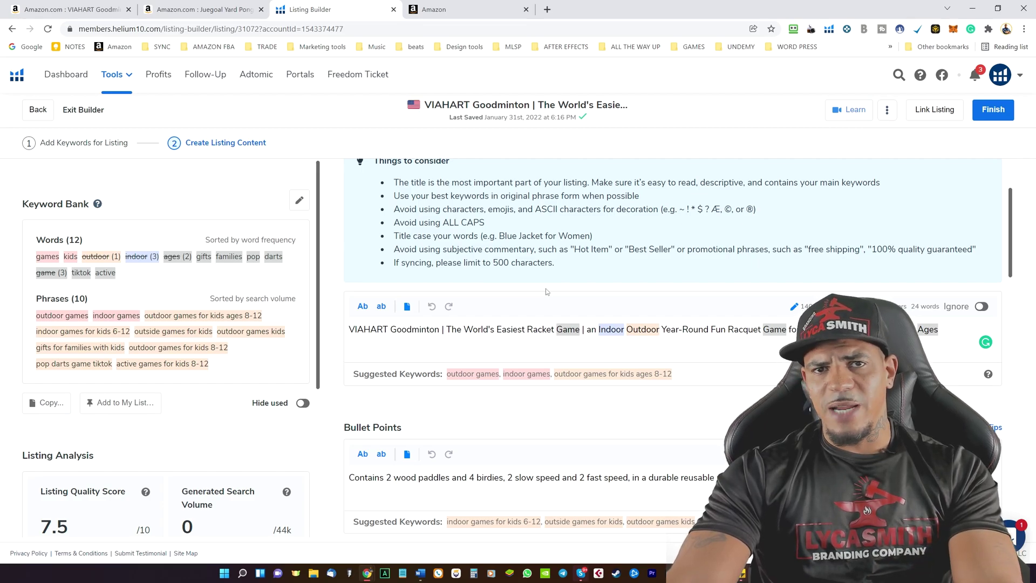
pyautogui.scroll(-1, 545, 288)
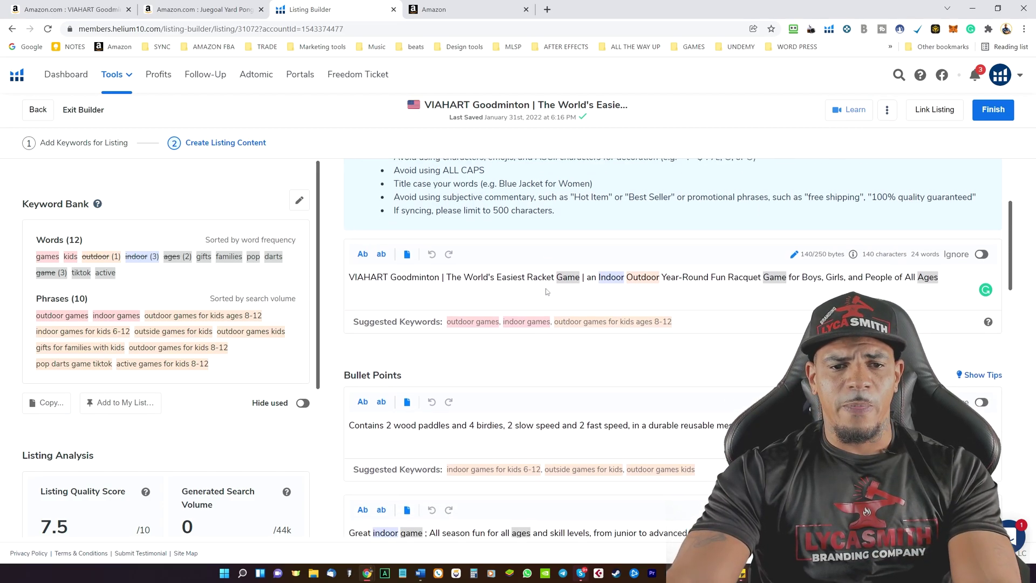
pyautogui.scroll(2, 546, 288)
pyautogui.scroll(1, 546, 288)
pyautogui.scroll(-4, 546, 288)
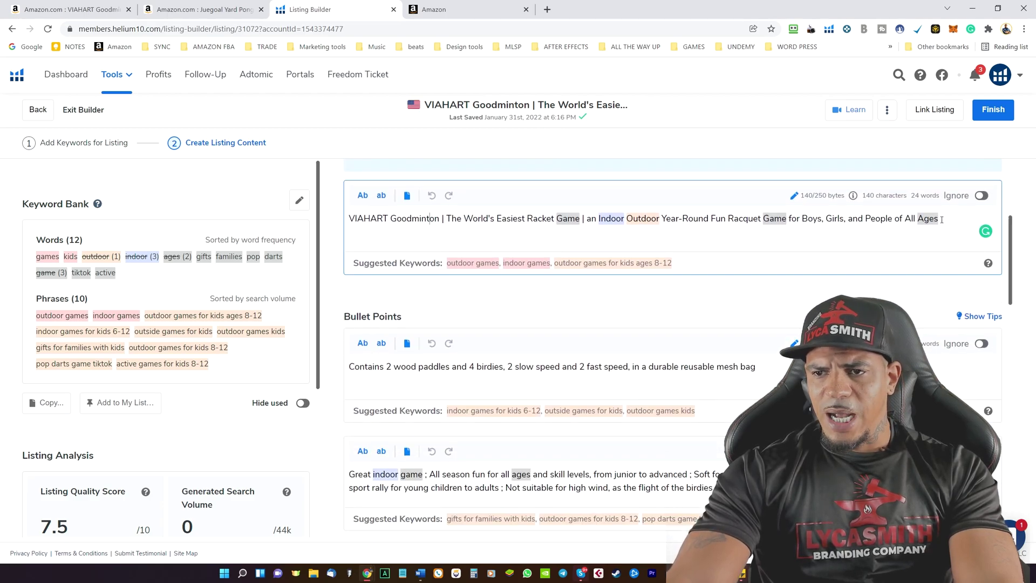
pyautogui.moveTo(941, 220); pyautogui.dragTo(342, 225)
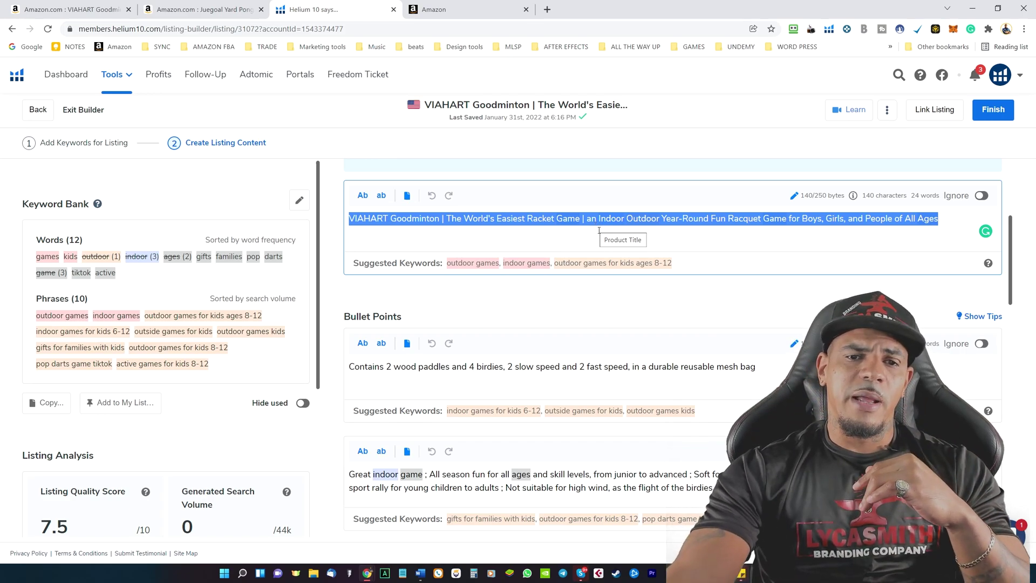
pyautogui.click(370, 219)
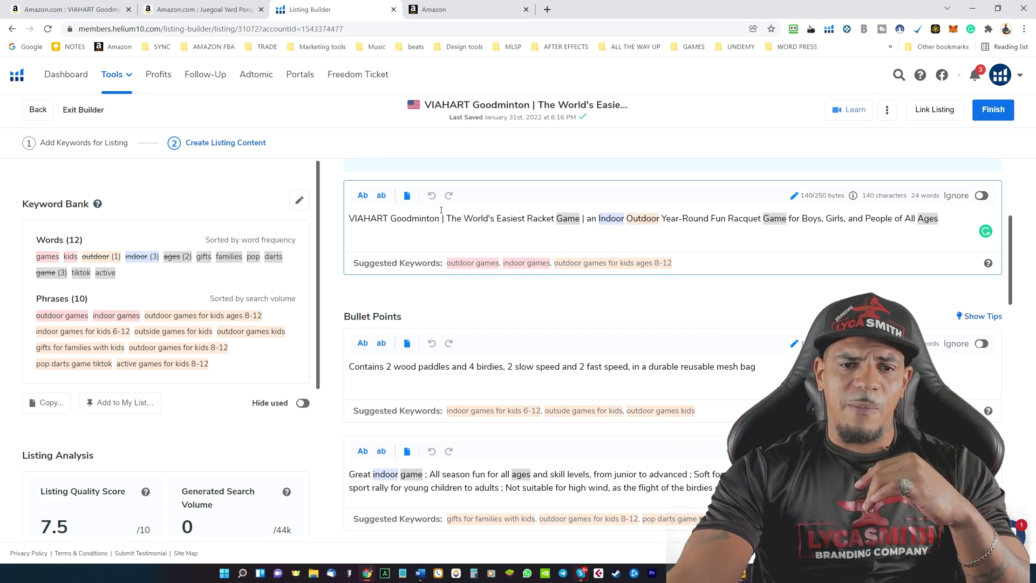
pyautogui.moveTo(440, 218)
pyautogui.mouseDown()
pyautogui.moveTo(348, 219)
pyautogui.moveTo(440, 215)
pyautogui.mouseUp()
pyautogui.click(389, 219)
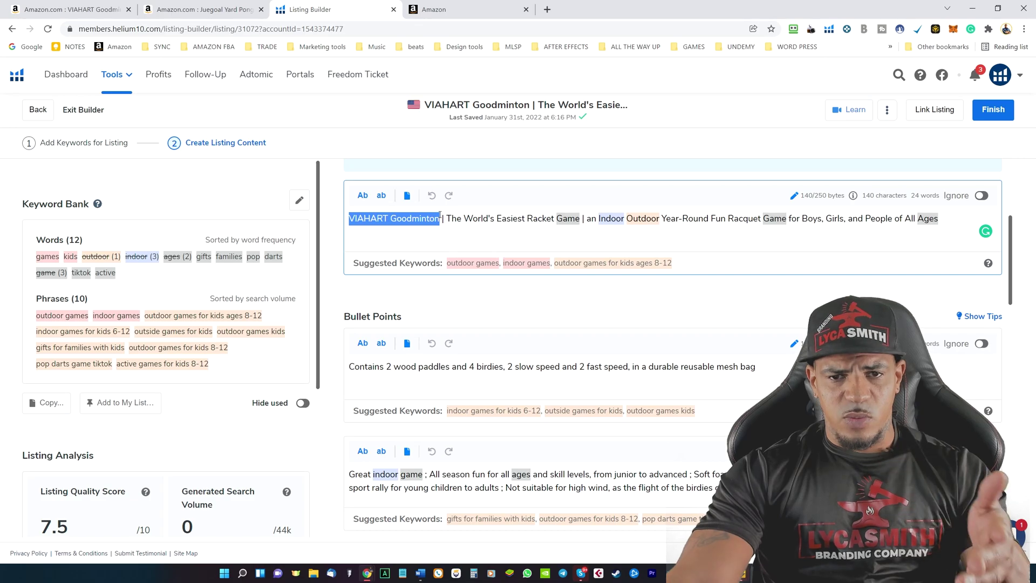
pyautogui.click(443, 214)
pyautogui.moveTo(442, 219); pyautogui.dragTo(304, 220)
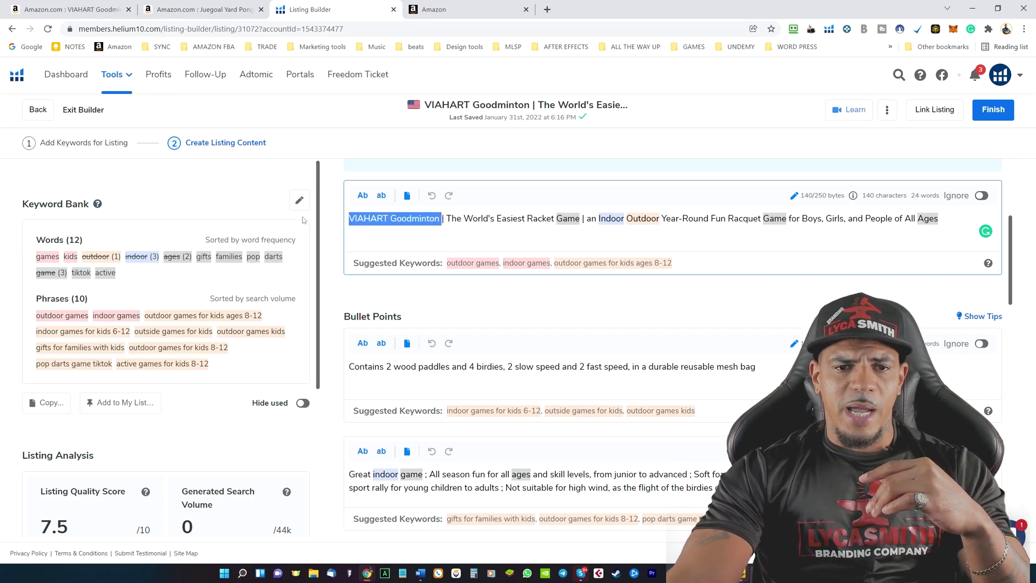
pyautogui.moveTo(456, 218); pyautogui.dragTo(580, 221)
pyautogui.click(582, 222)
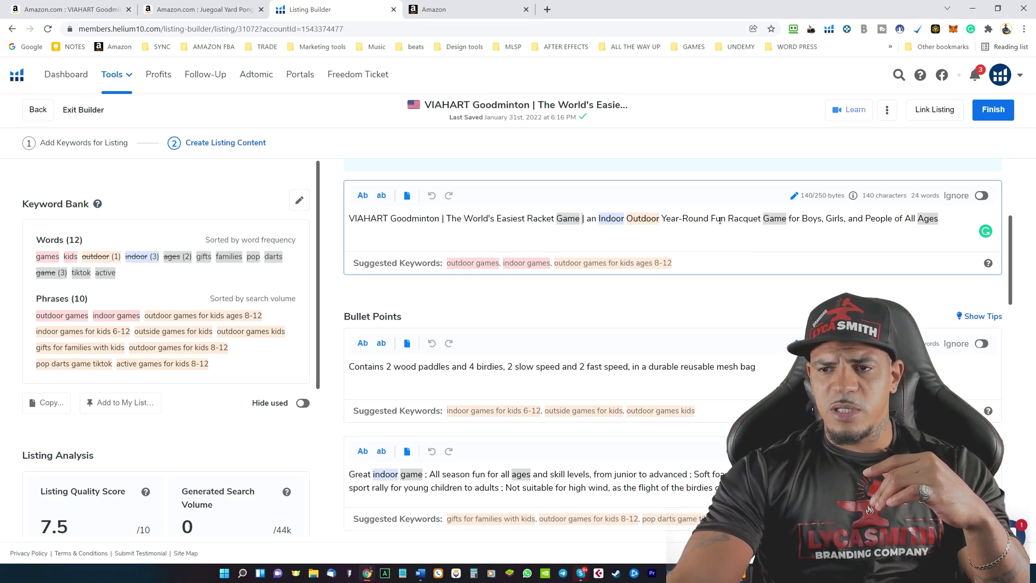
pyautogui.scroll(-2, 619, 240)
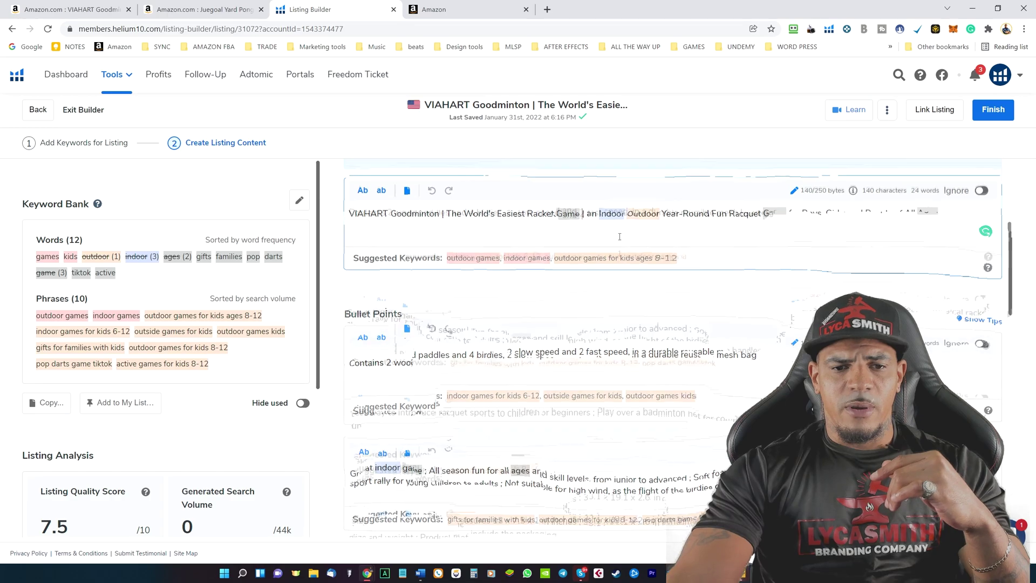
# Show the Bullet Points writing tips while editing the first bullet
pyautogui.scroll(1, 384, 298)
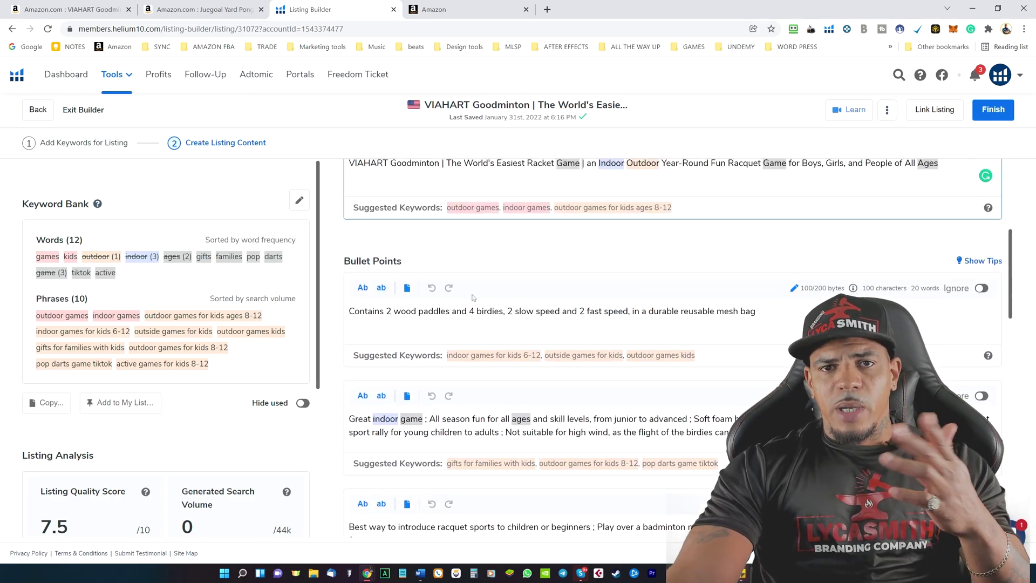
pyautogui.click(533, 311)
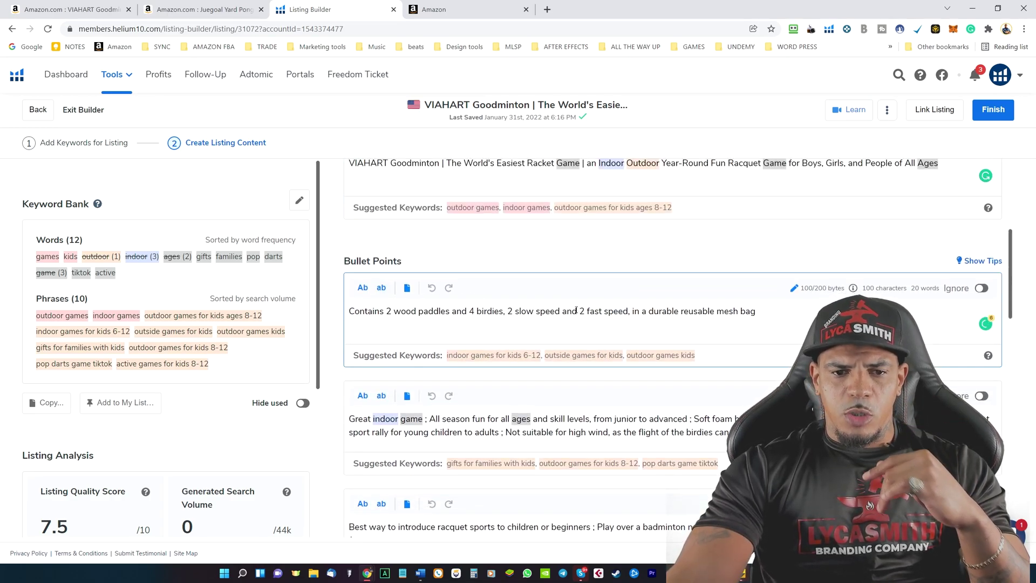
pyautogui.scroll(-1, 576, 311)
pyautogui.scroll(2, 625, 278)
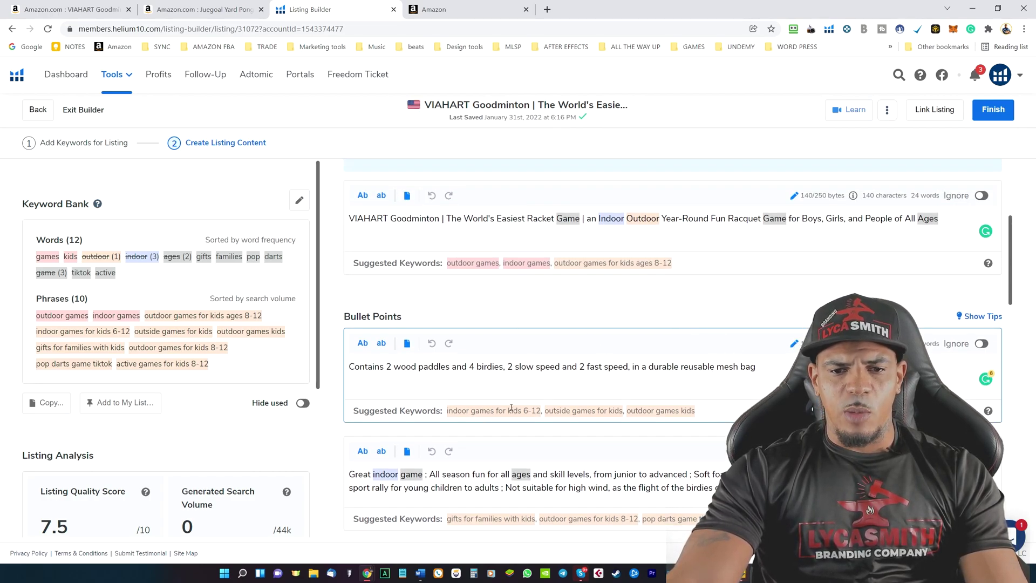
pyautogui.click(981, 316)
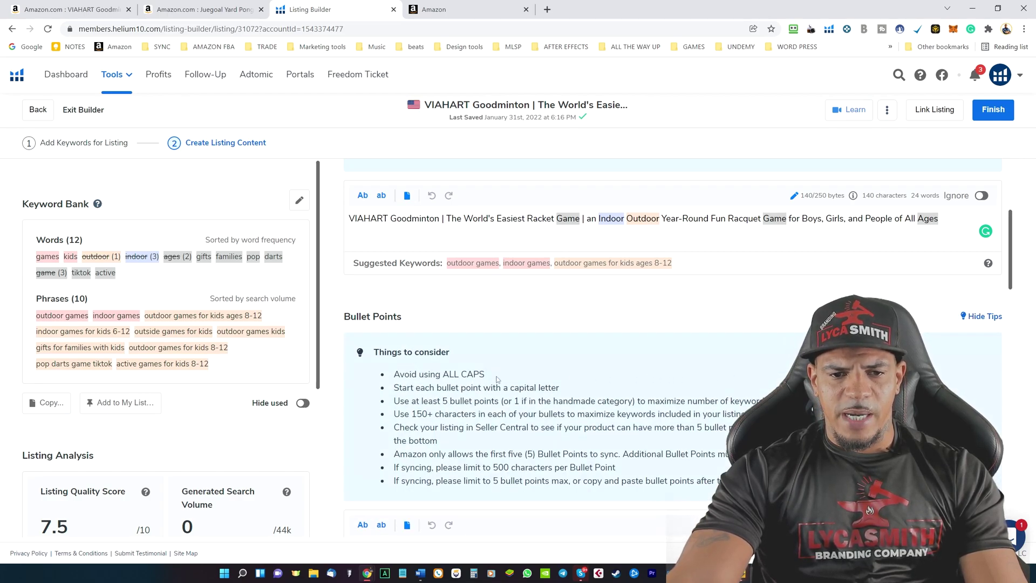
pyautogui.scroll(-1, 461, 327)
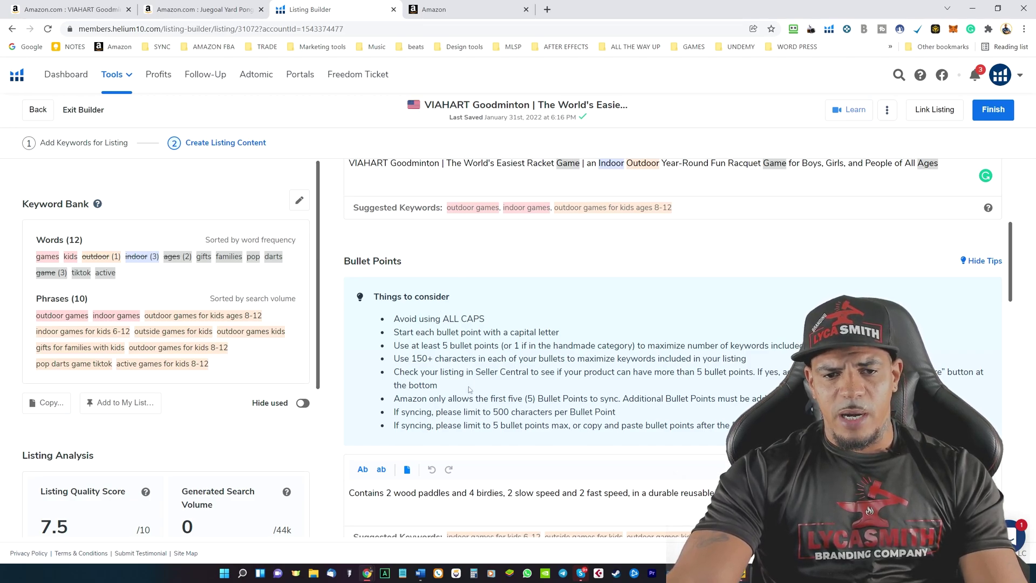
pyautogui.scroll(-1, 547, 294)
pyautogui.scroll(-5, 547, 295)
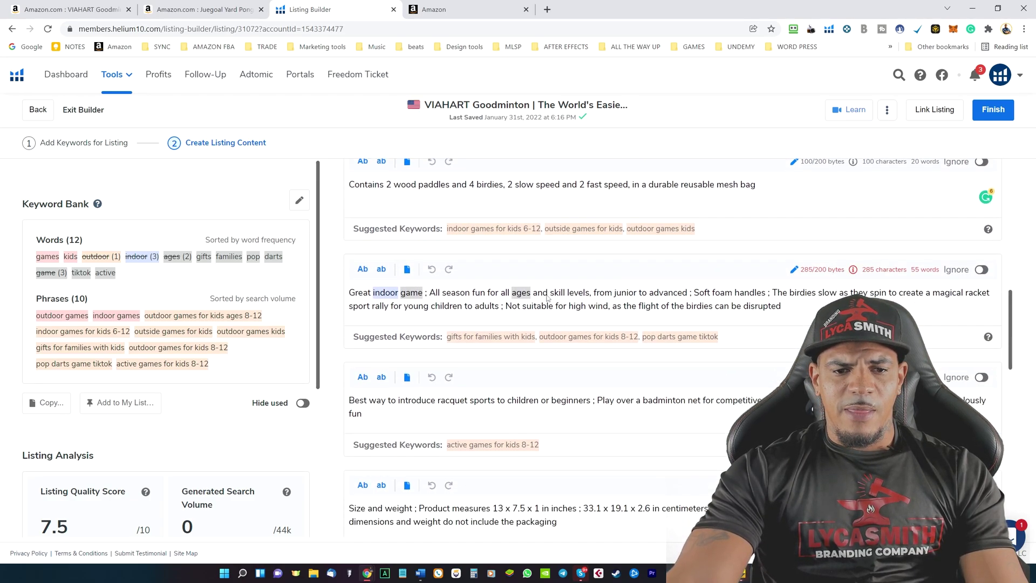
pyautogui.scroll(-1, 533, 294)
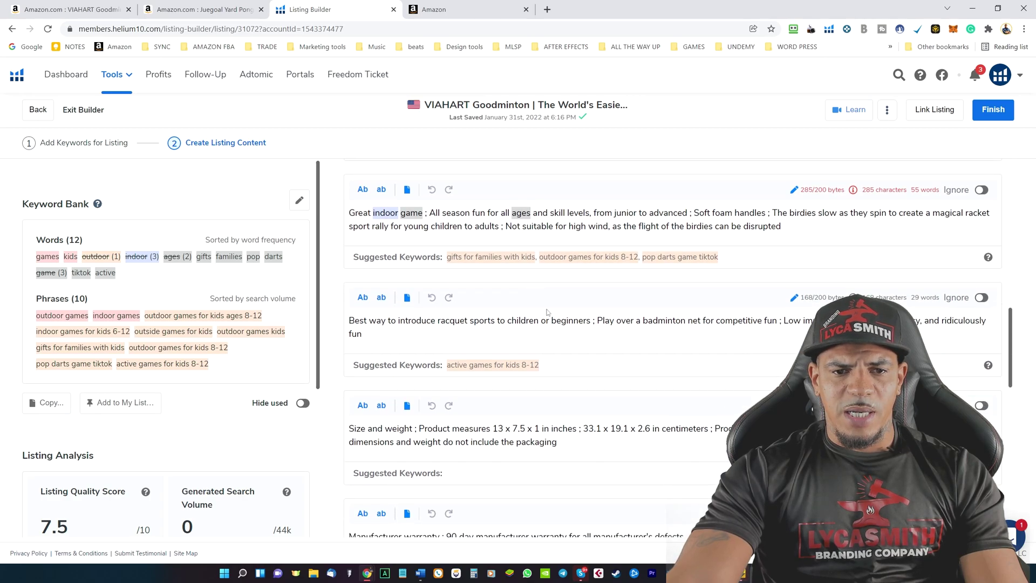
pyautogui.scroll(1, 539, 315)
pyautogui.scroll(-1, 523, 323)
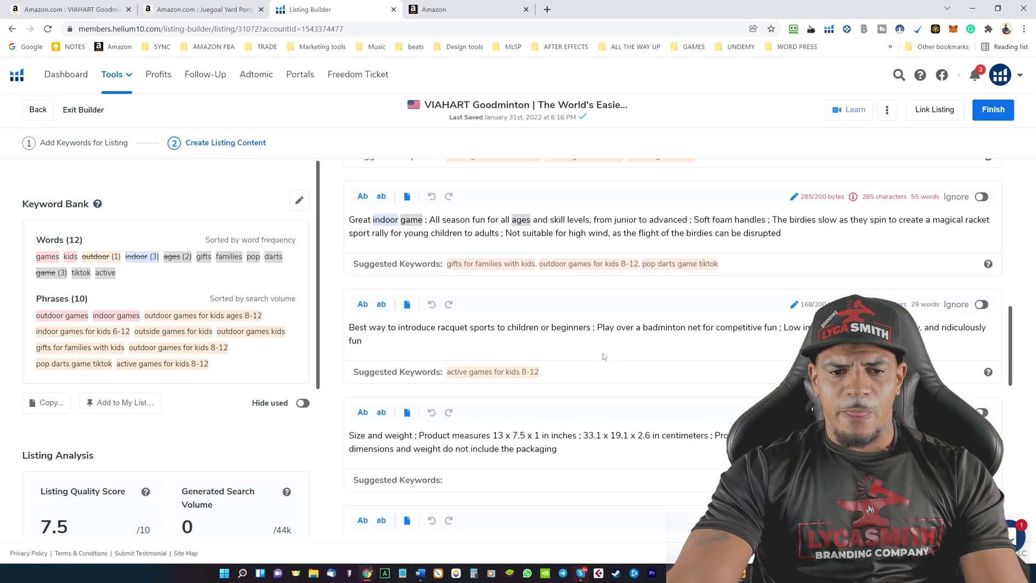
# Review the second bullet, which at 285 characters exceeds its 200-byte limit
pyautogui.click(514, 327)
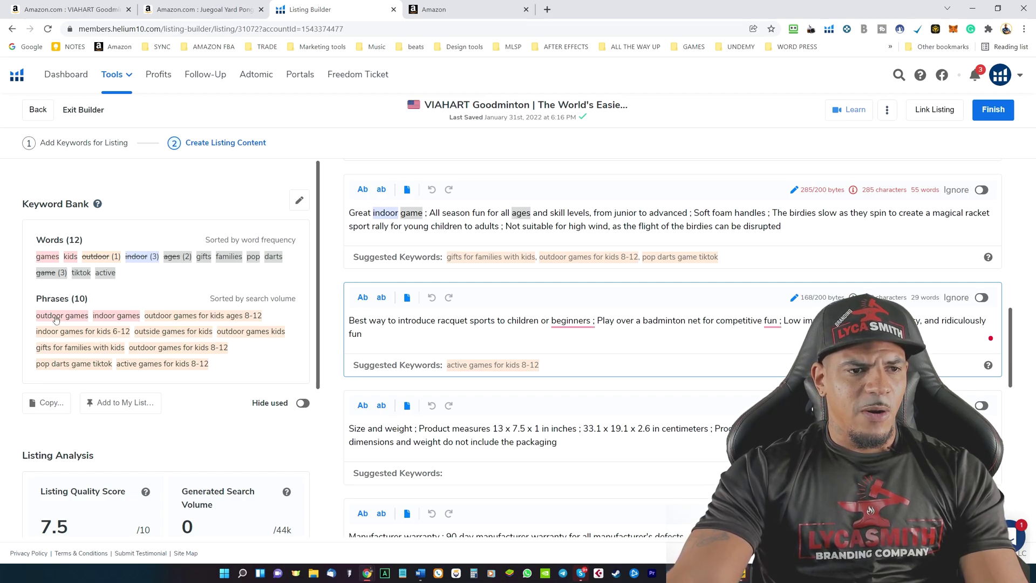
pyautogui.scroll(-1, 70, 284)
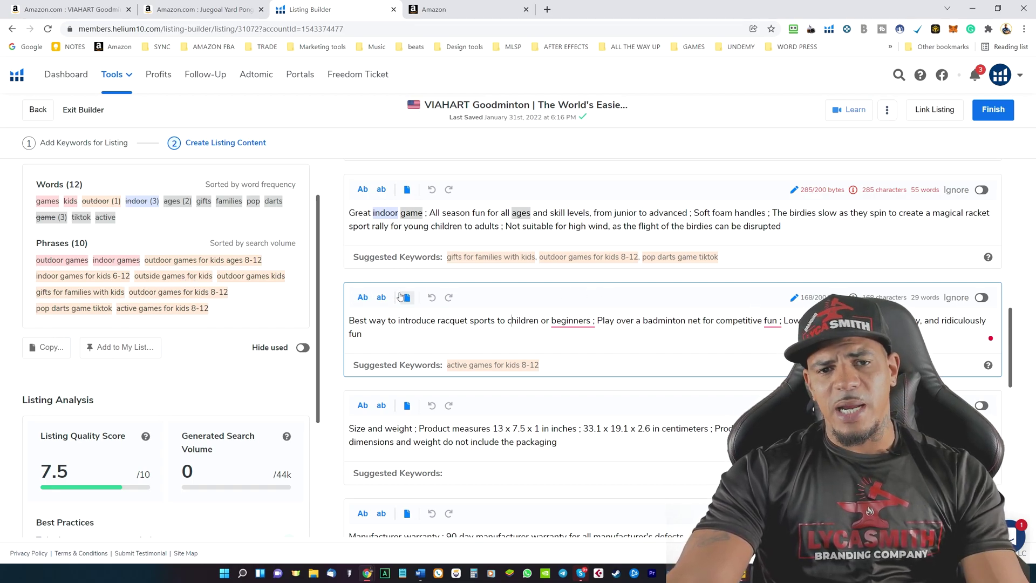
pyautogui.scroll(-5, 504, 322)
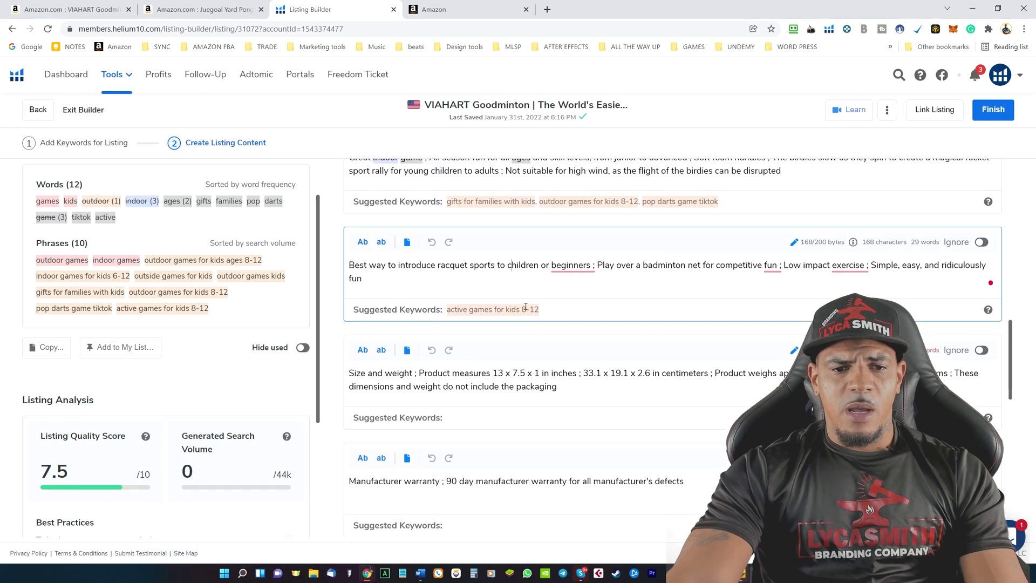
pyautogui.scroll(-4, 525, 305)
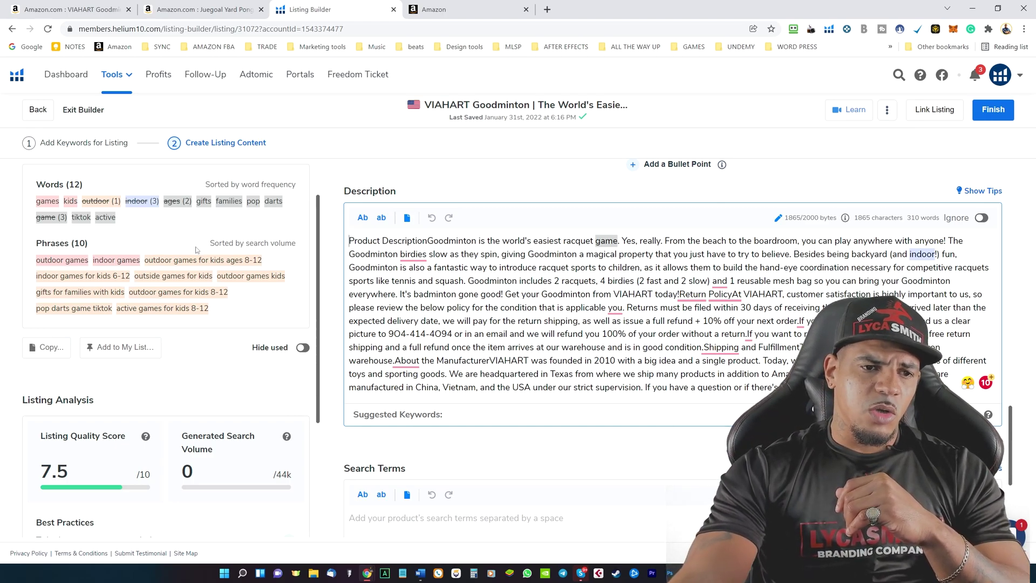
pyautogui.moveTo(220, 305); pyautogui.dragTo(272, 322)
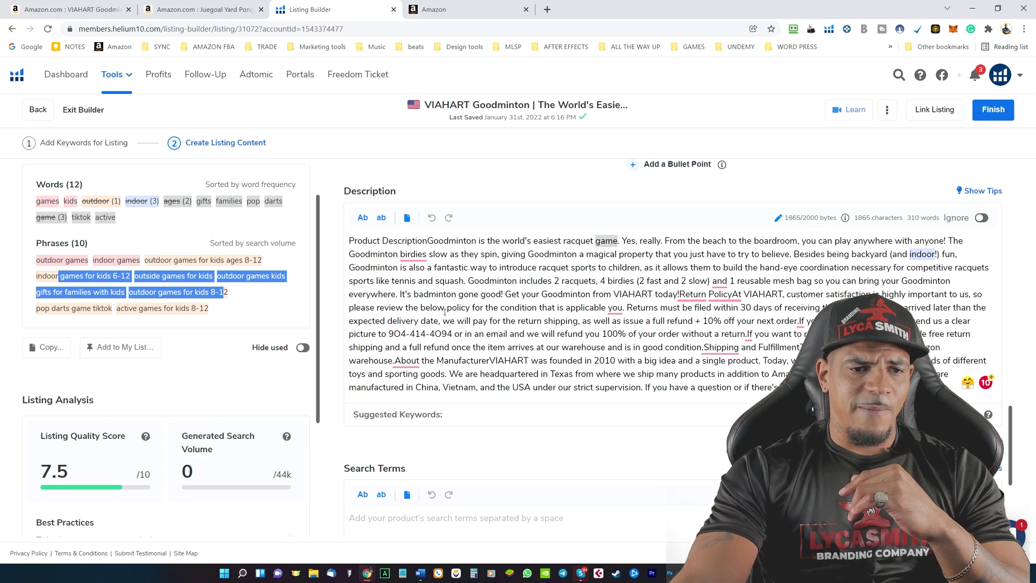
pyautogui.moveTo(246, 277); pyautogui.dragTo(154, 299)
pyautogui.click(241, 301)
pyautogui.click(487, 294)
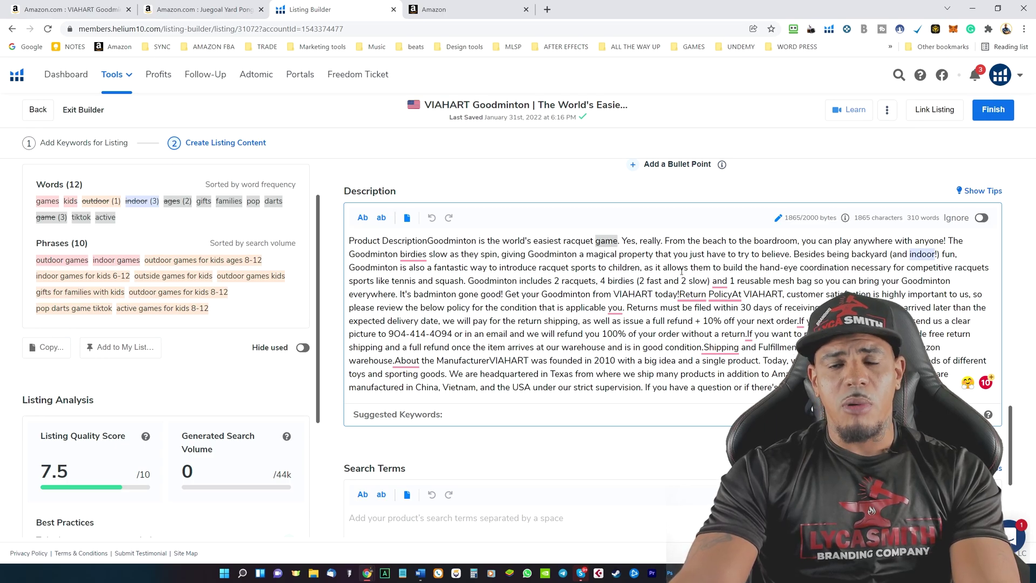
# Place the cursor in the empty Search Terms field (0 of 249 bytes), then Subject Matter
pyautogui.scroll(-3, 492, 389)
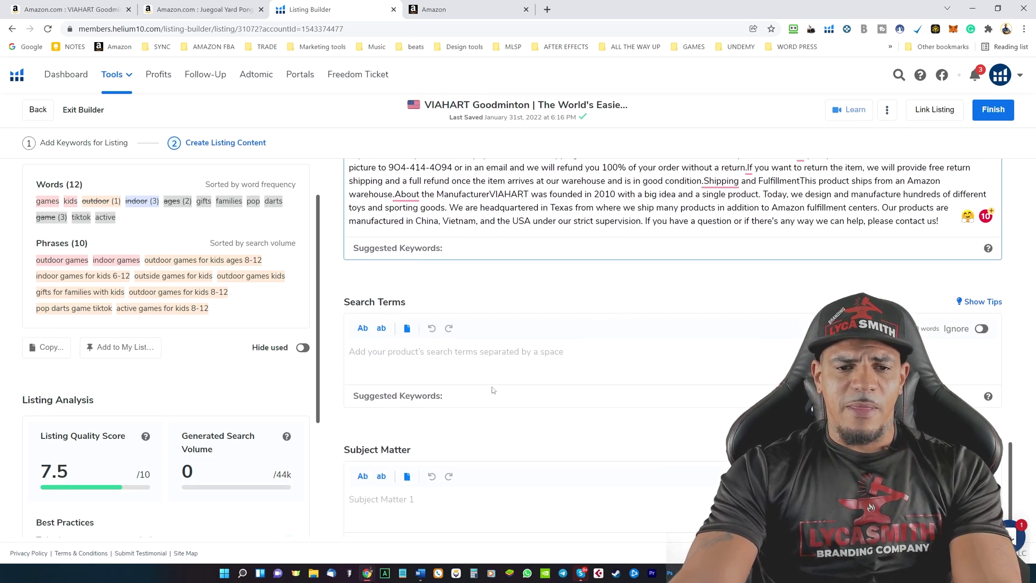
pyautogui.click(425, 358)
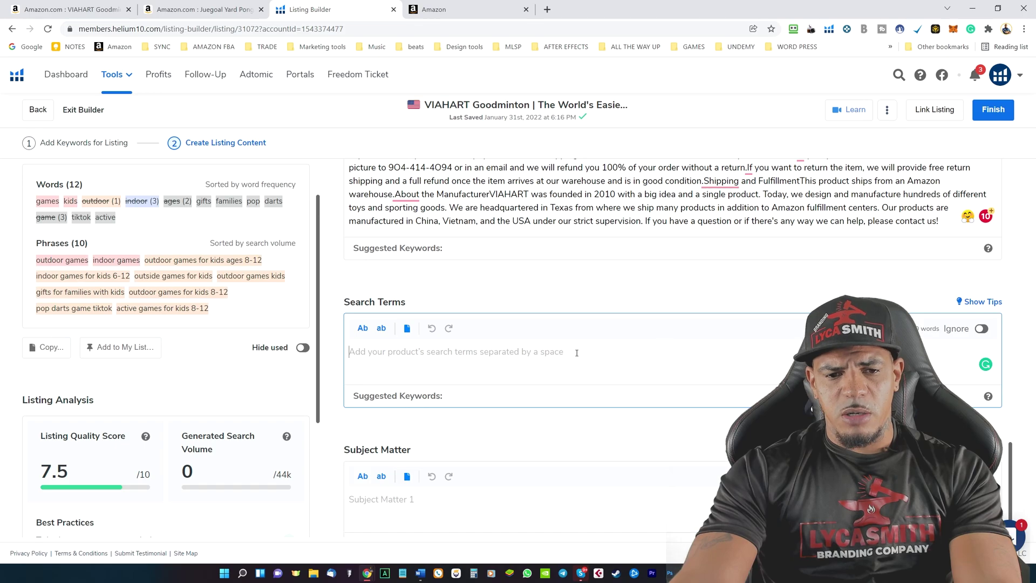
pyautogui.scroll(-1, 518, 354)
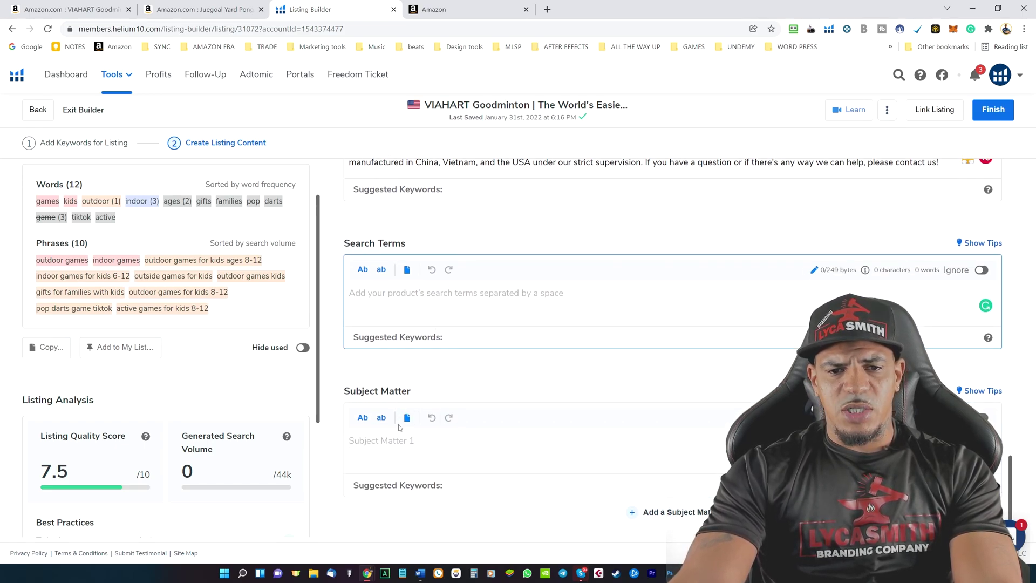
pyautogui.click(388, 447)
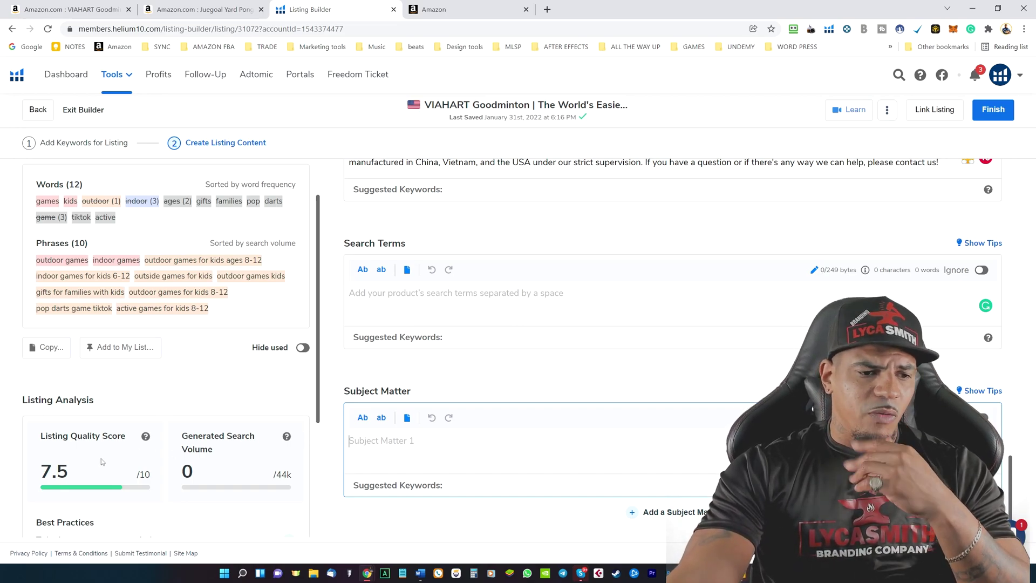
# Read the Best Practices checklist flagging the title and bullets as under 150 characters
pyautogui.scroll(-1, 84, 473)
pyautogui.scroll(-3, 84, 473)
pyautogui.scroll(-1, 97, 416)
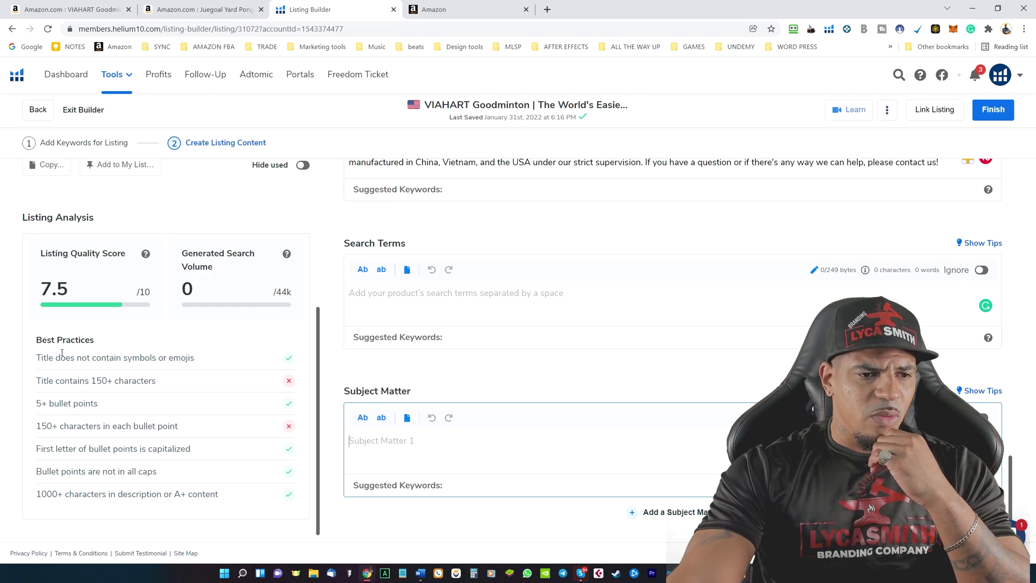
pyautogui.moveTo(37, 357); pyautogui.dragTo(288, 381)
pyautogui.click(289, 359)
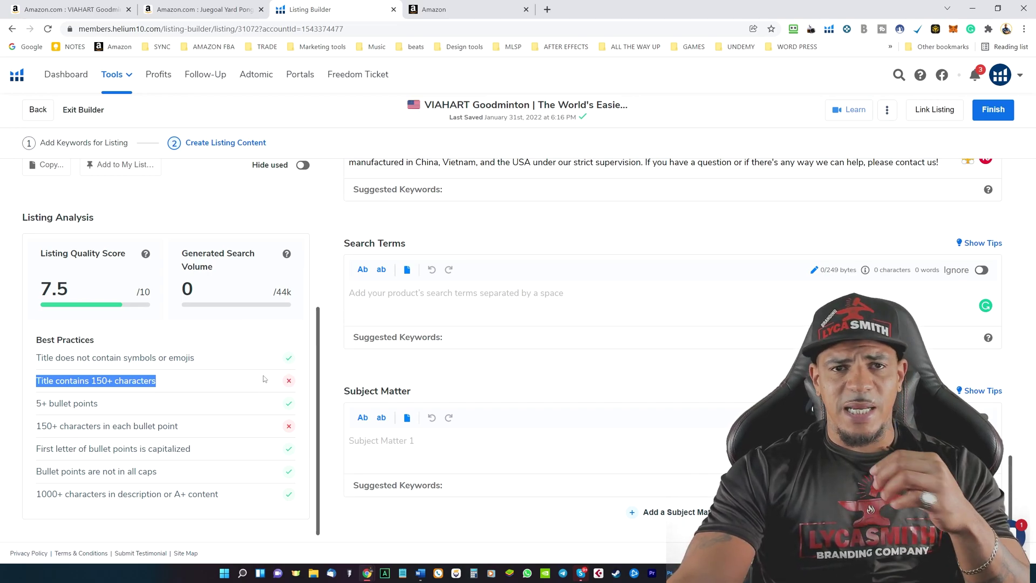
pyautogui.scroll(1, 292, 437)
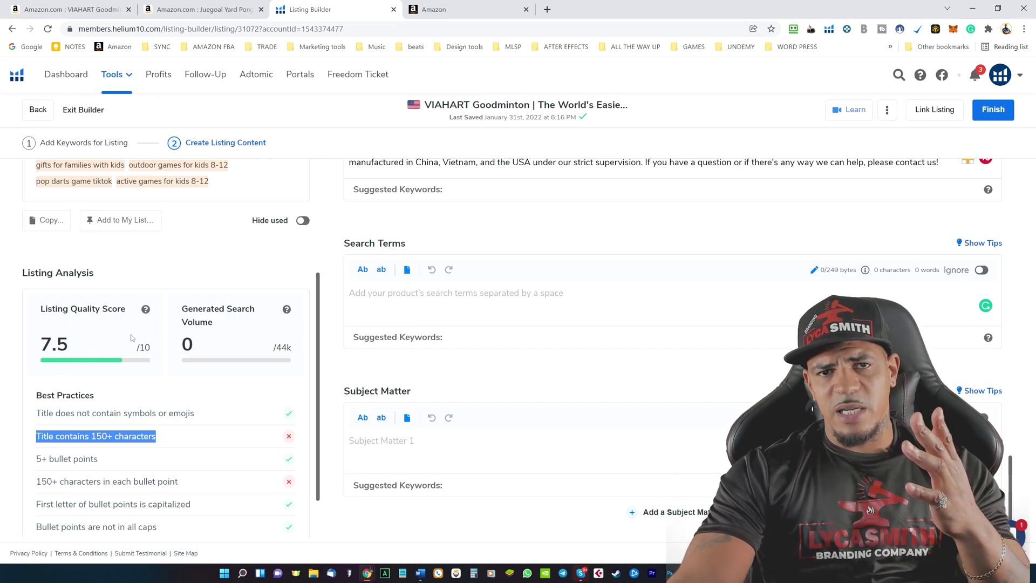
pyautogui.scroll(4, 715, 268)
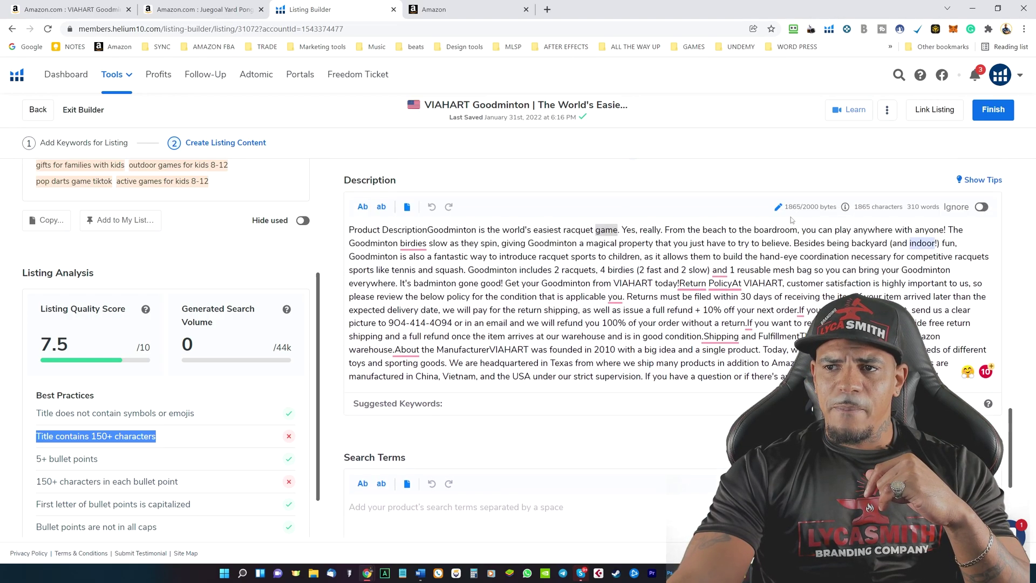